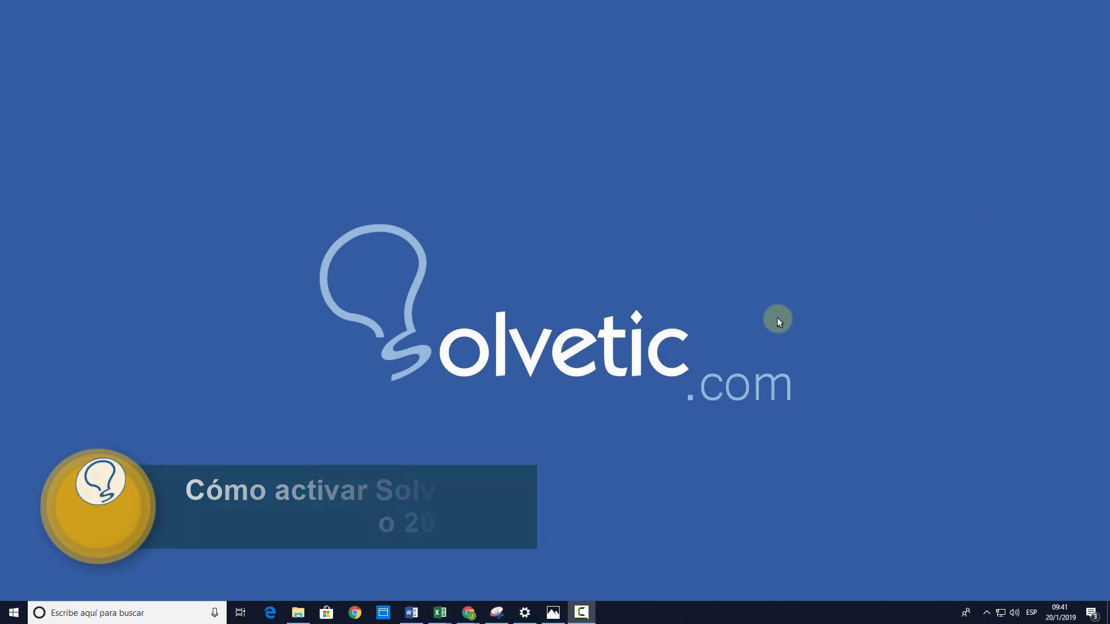
# Switch to the Libro2 workbook and open Opciones from the Archivo menu.
pyautogui.click(439, 611)
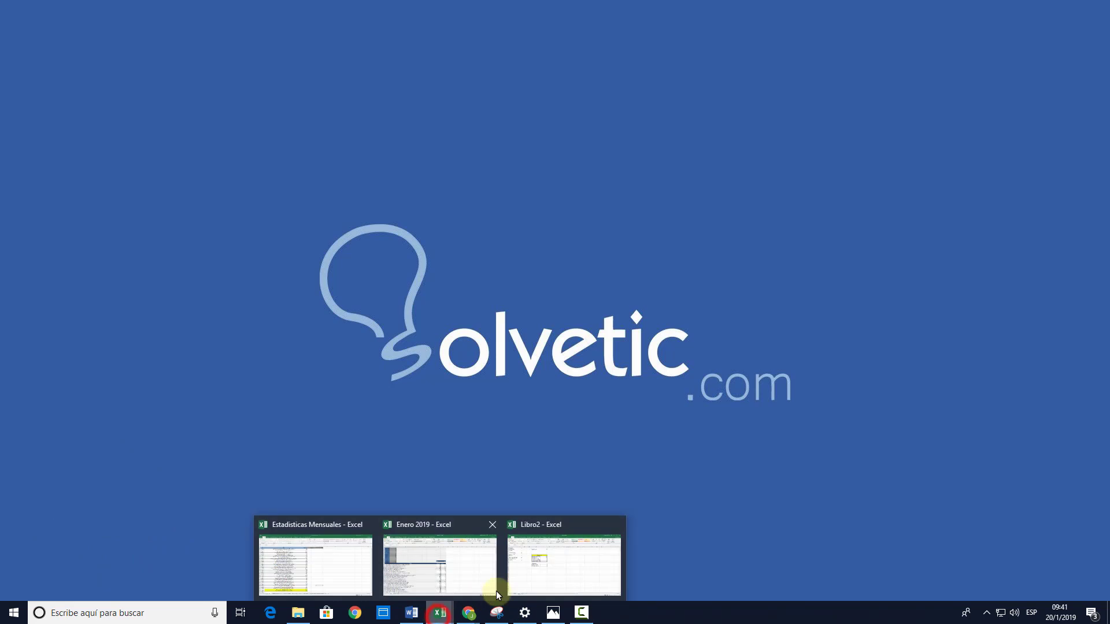
pyautogui.click(581, 571)
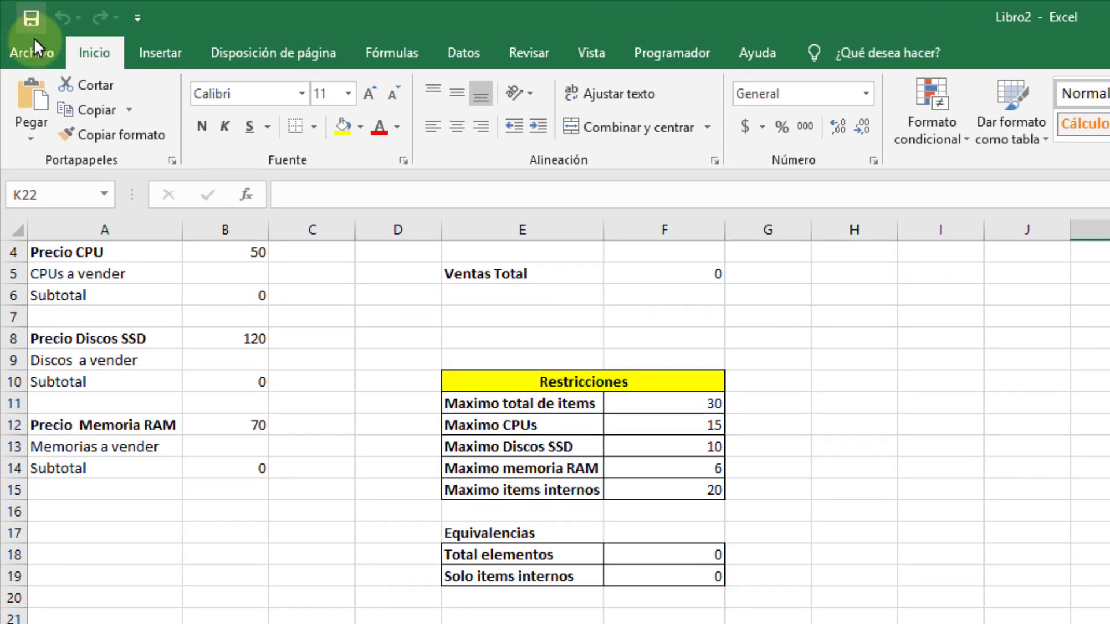
pyautogui.click(43, 51)
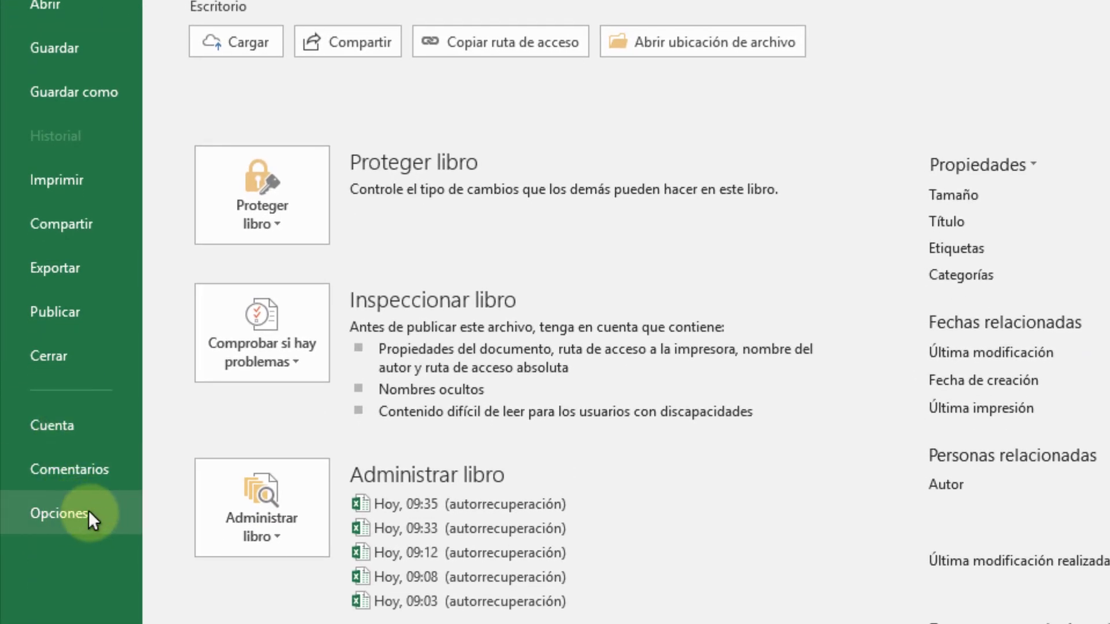
pyautogui.click(90, 513)
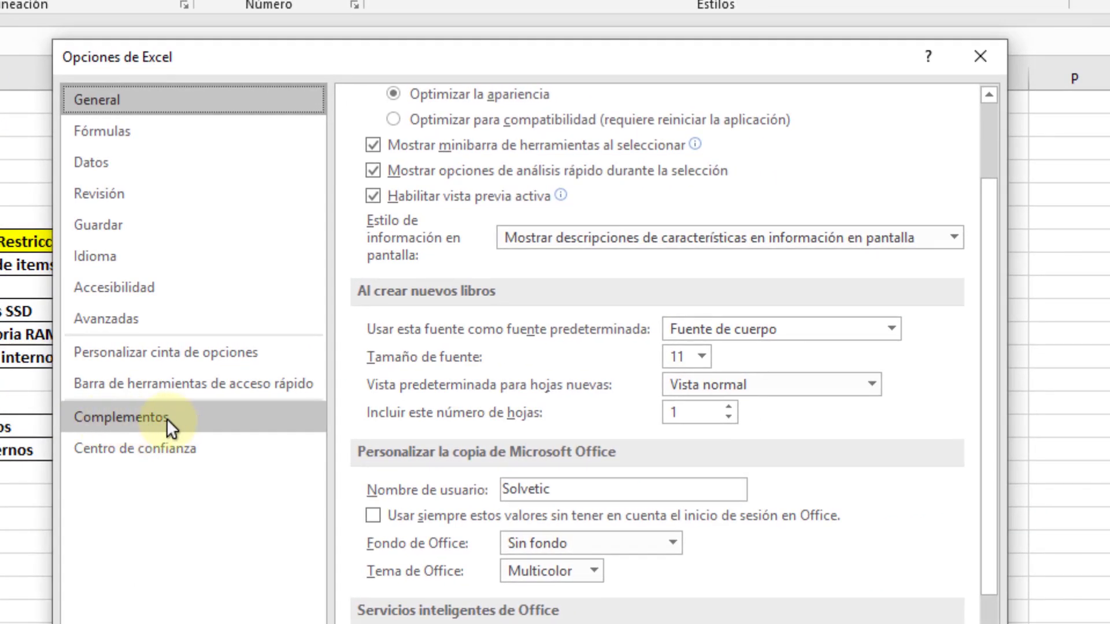
# Show the Complementos page and select the inactive Solver add-in.
pyautogui.click(167, 419)
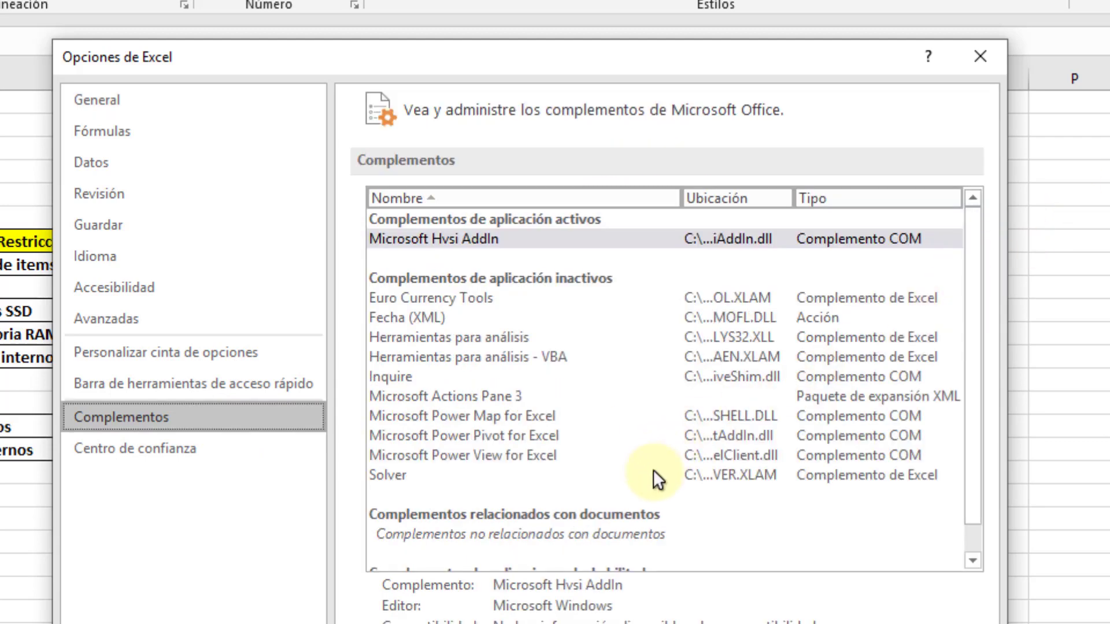
pyautogui.click(654, 477)
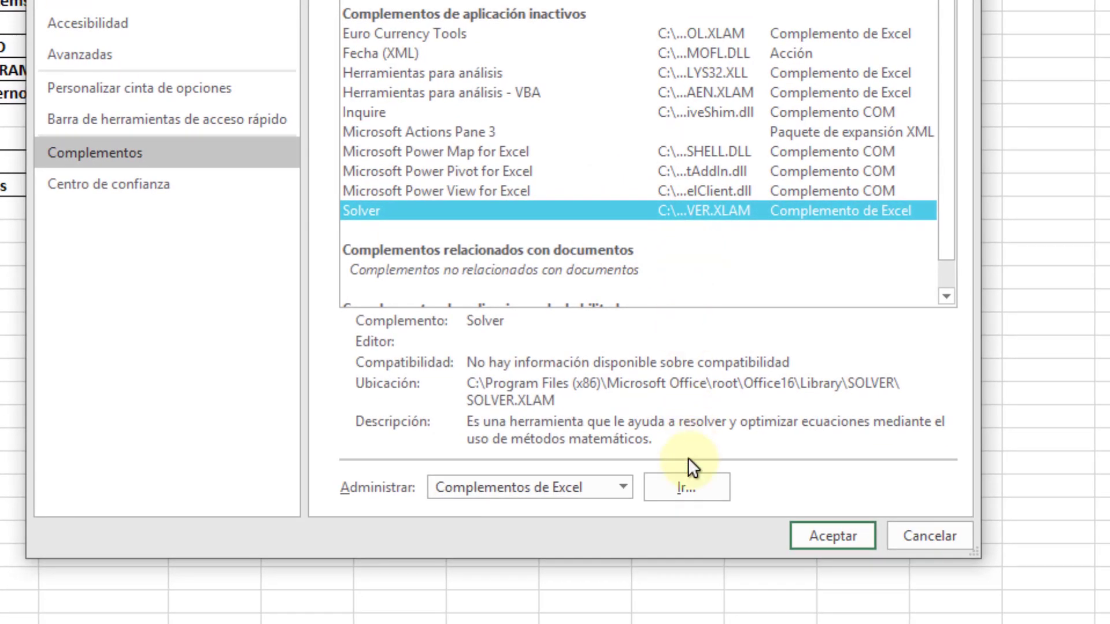
# Tick Solver in the Complementos dialog to activate it, then show the Datos tab.
pyautogui.click(696, 490)
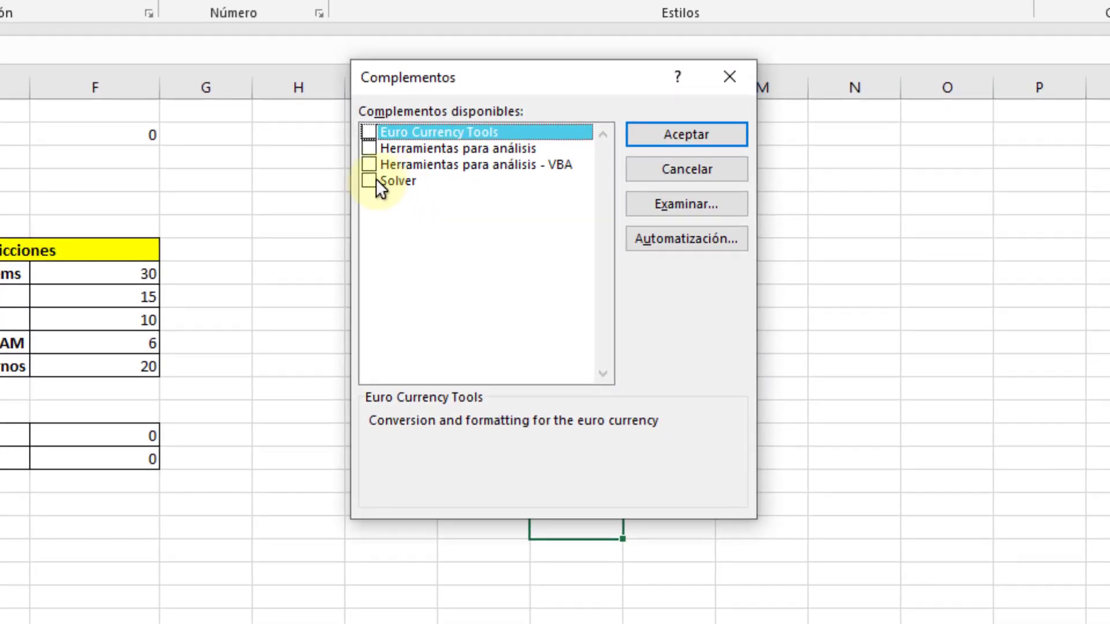
pyautogui.click(370, 180)
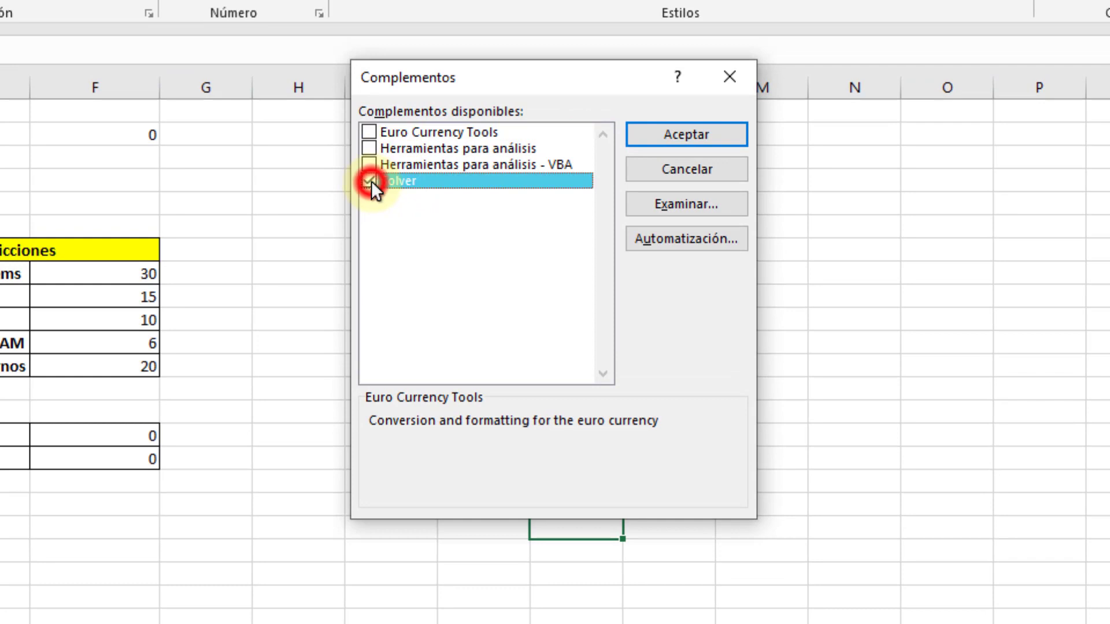
pyautogui.click(696, 135)
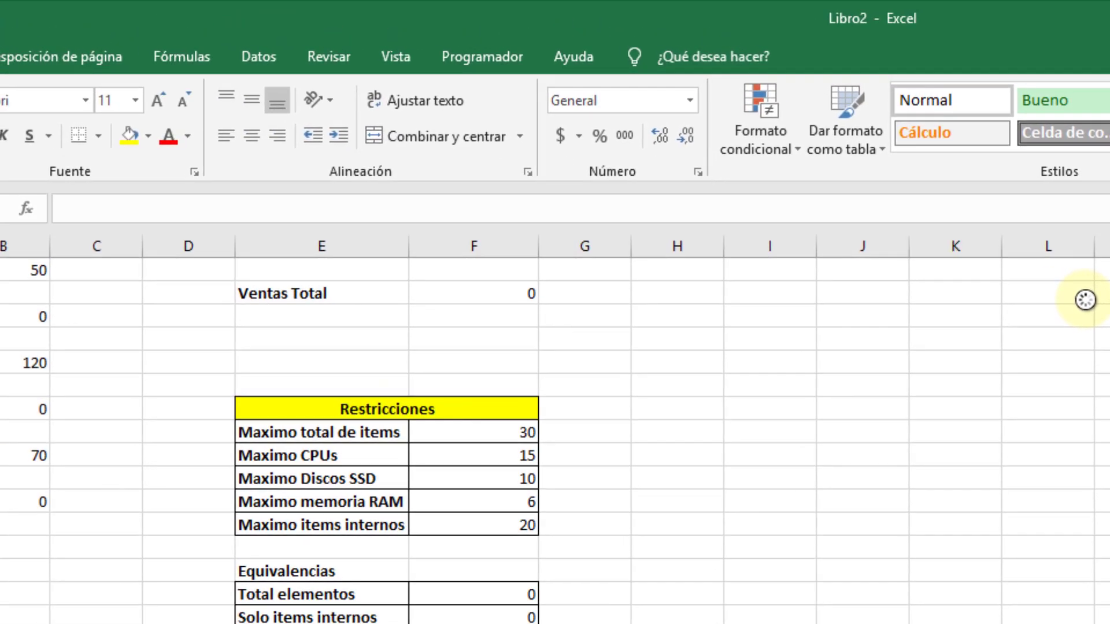
pyautogui.click(261, 55)
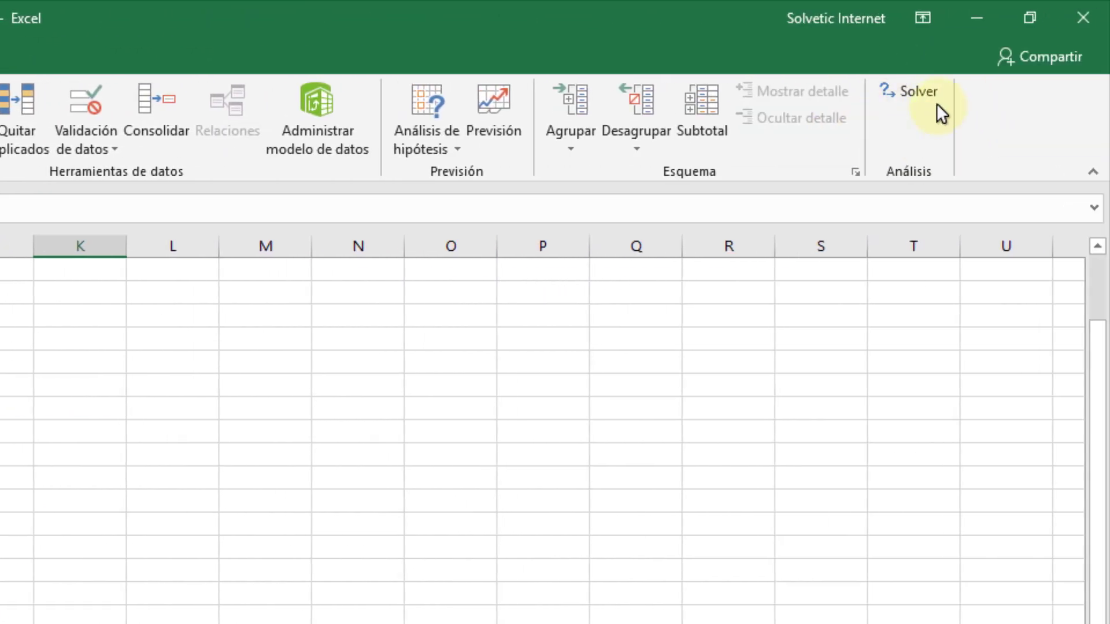
pyautogui.click(276, 598)
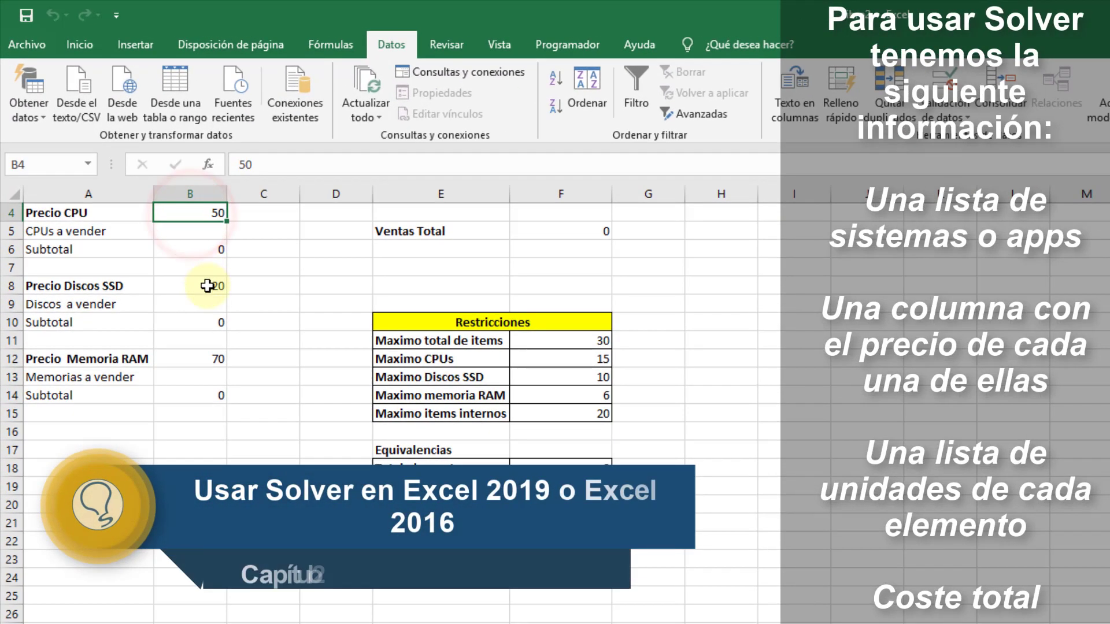
pyautogui.click(208, 285)
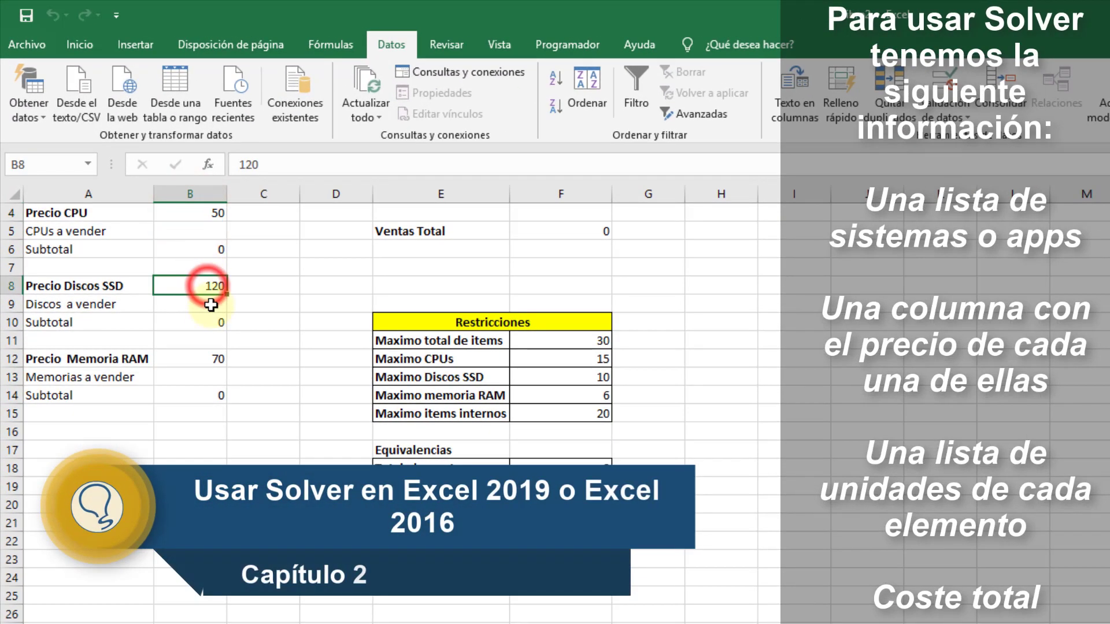
pyautogui.click(212, 355)
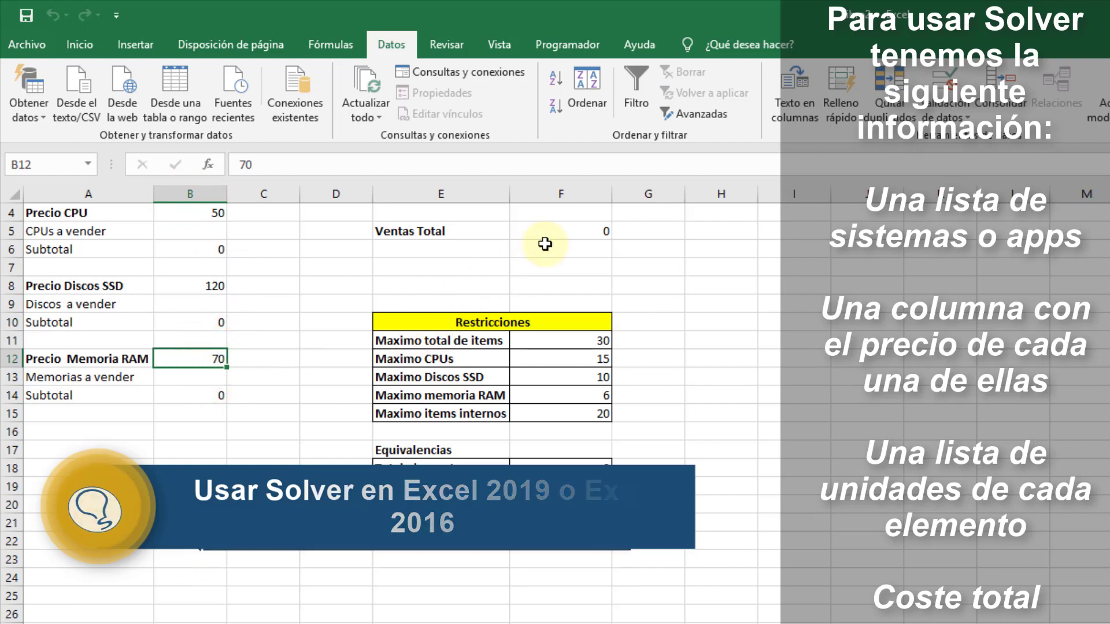
pyautogui.click(570, 231)
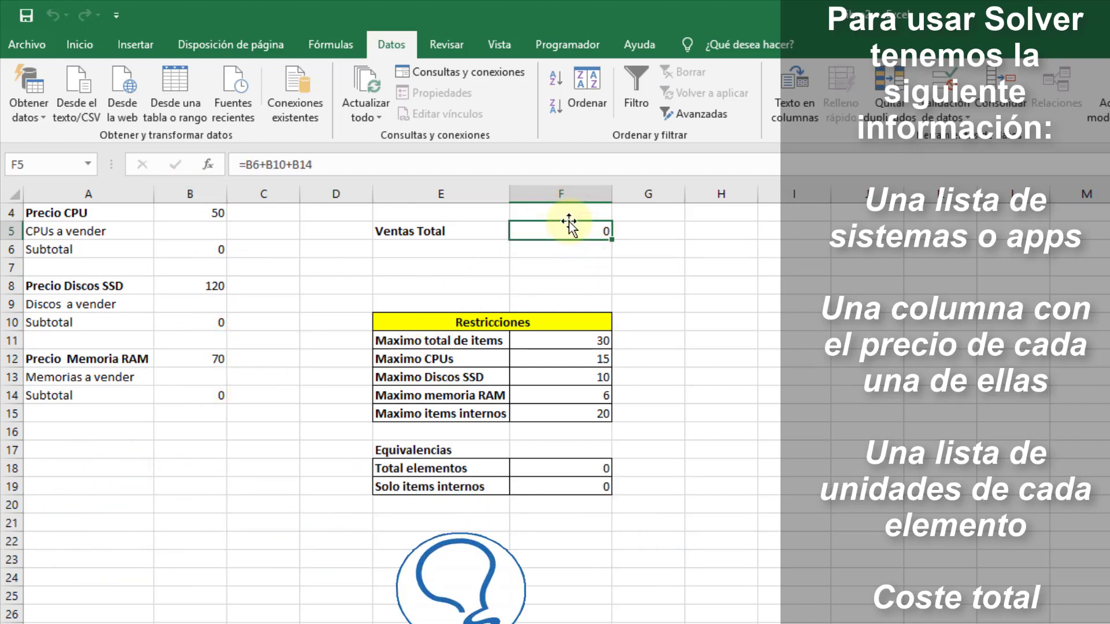
pyautogui.moveTo(561, 339); pyautogui.dragTo(569, 414)
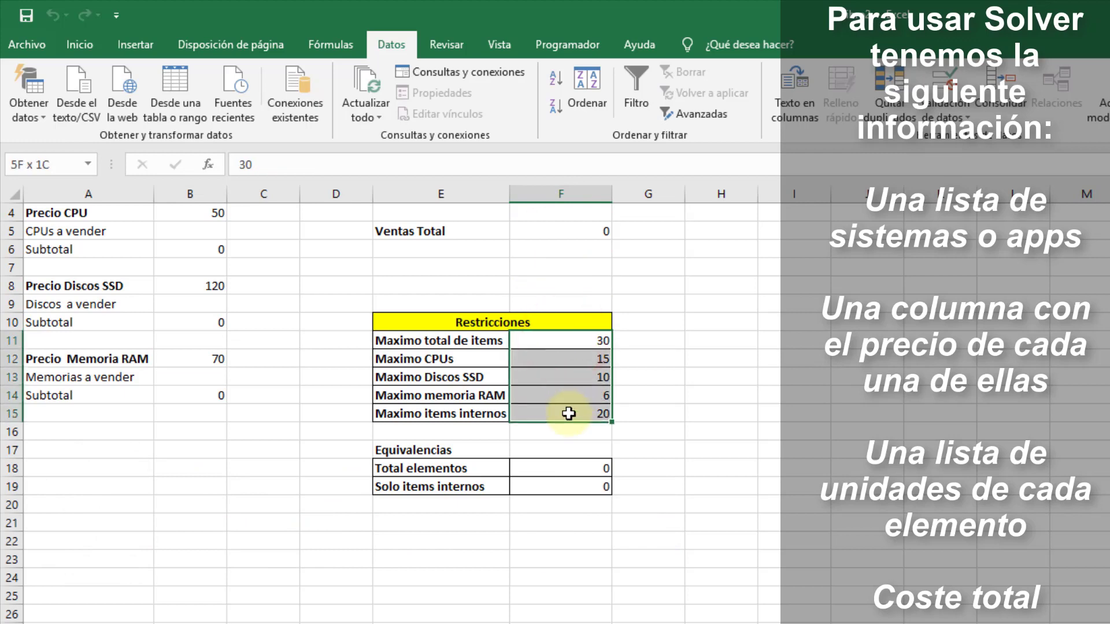
pyautogui.click(585, 231)
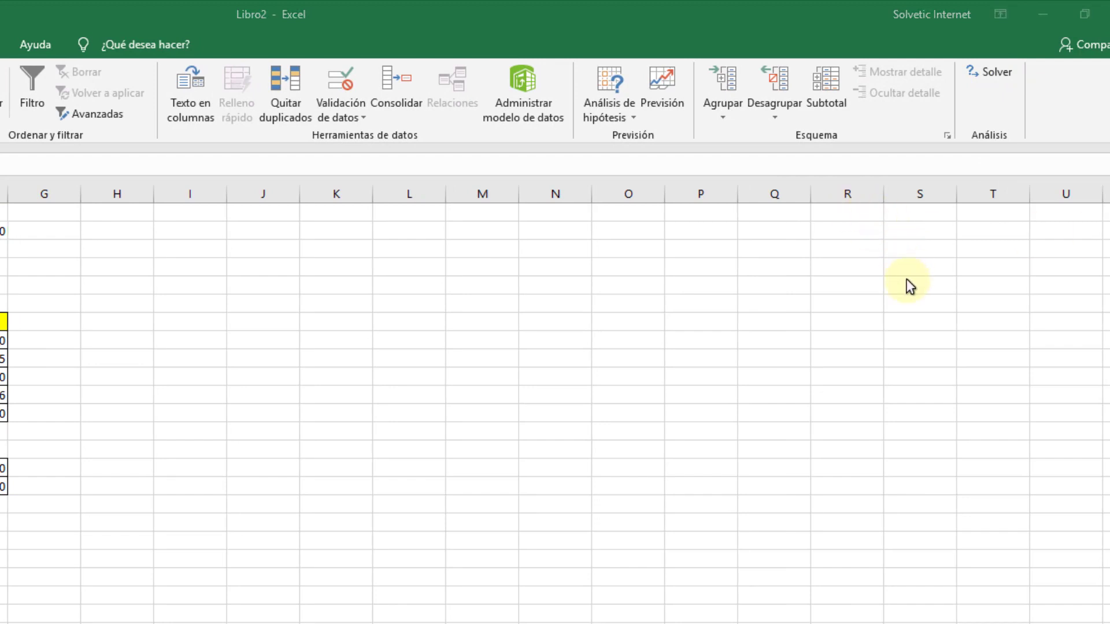
# Set Solver to maximise $F$5 (Máx) by changing $B$5;$B$9;$B$13, and begin adding a constraint.
pyautogui.click(987, 72)
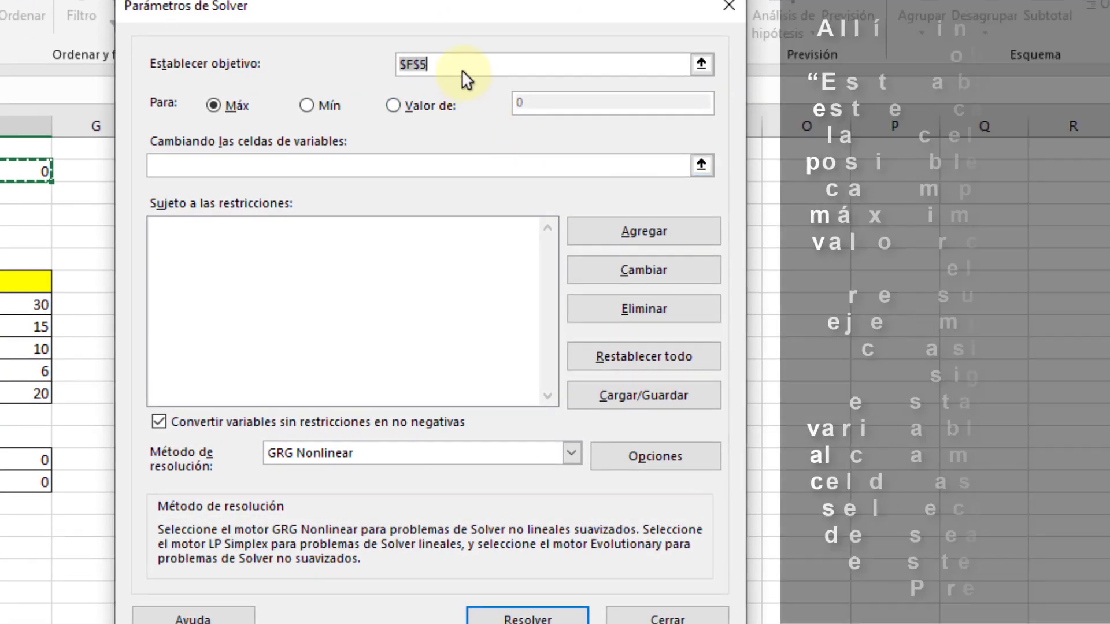
pyautogui.click(465, 64)
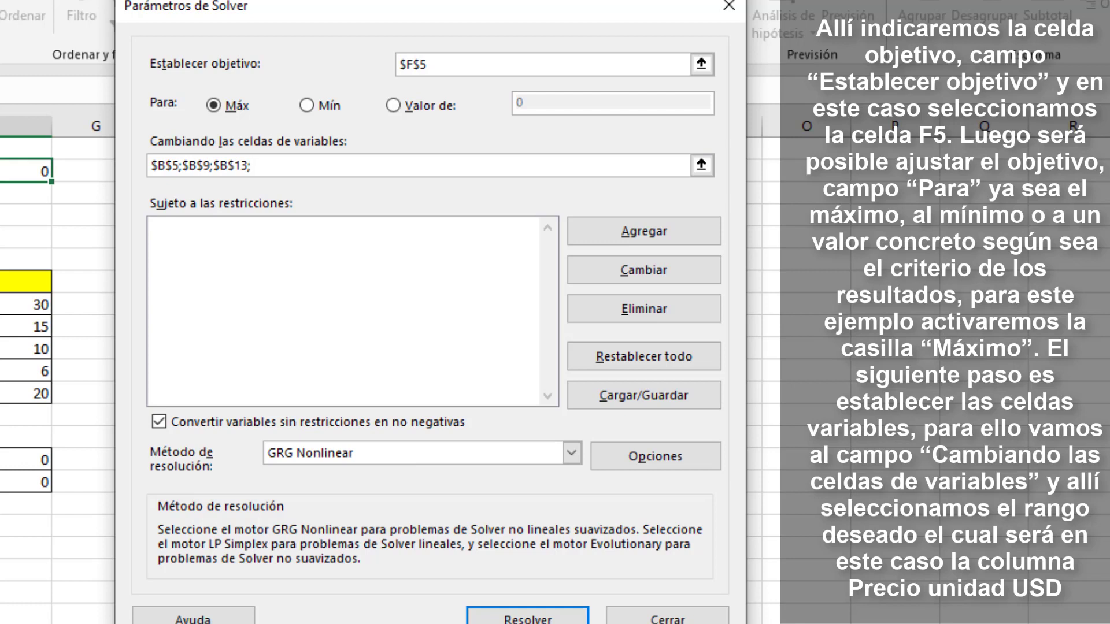
pyautogui.click(334, 270)
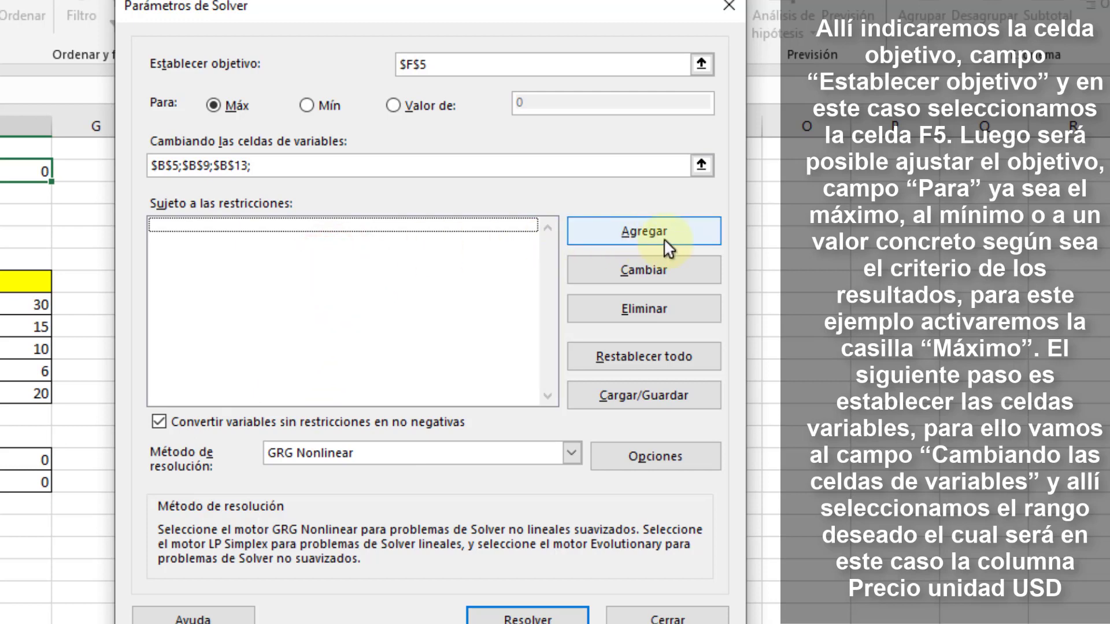
pyautogui.click(648, 232)
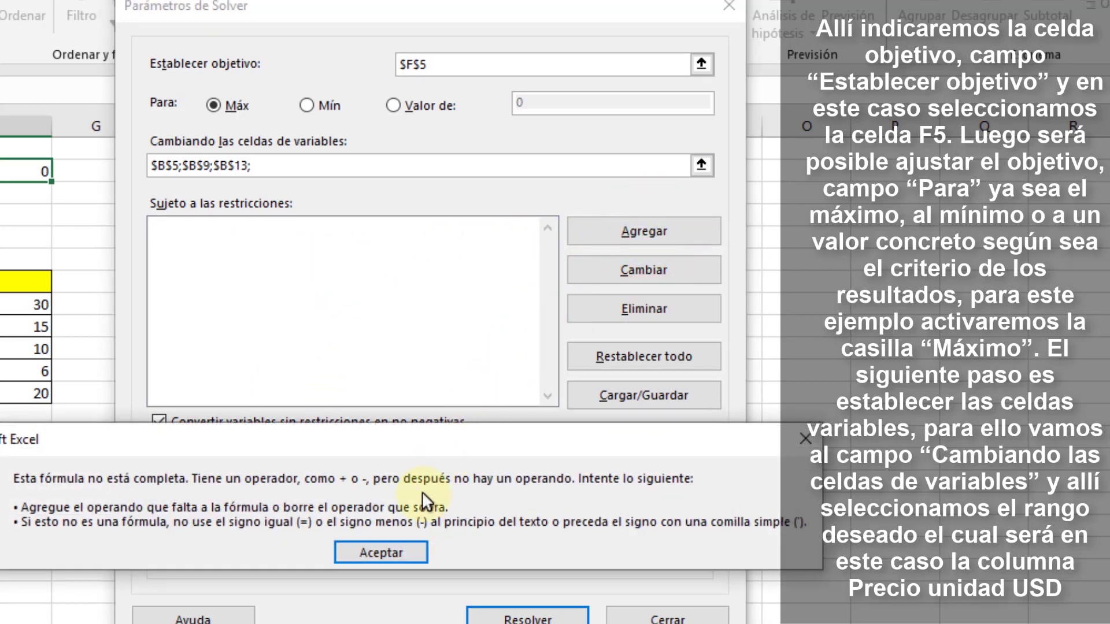
pyautogui.click(390, 550)
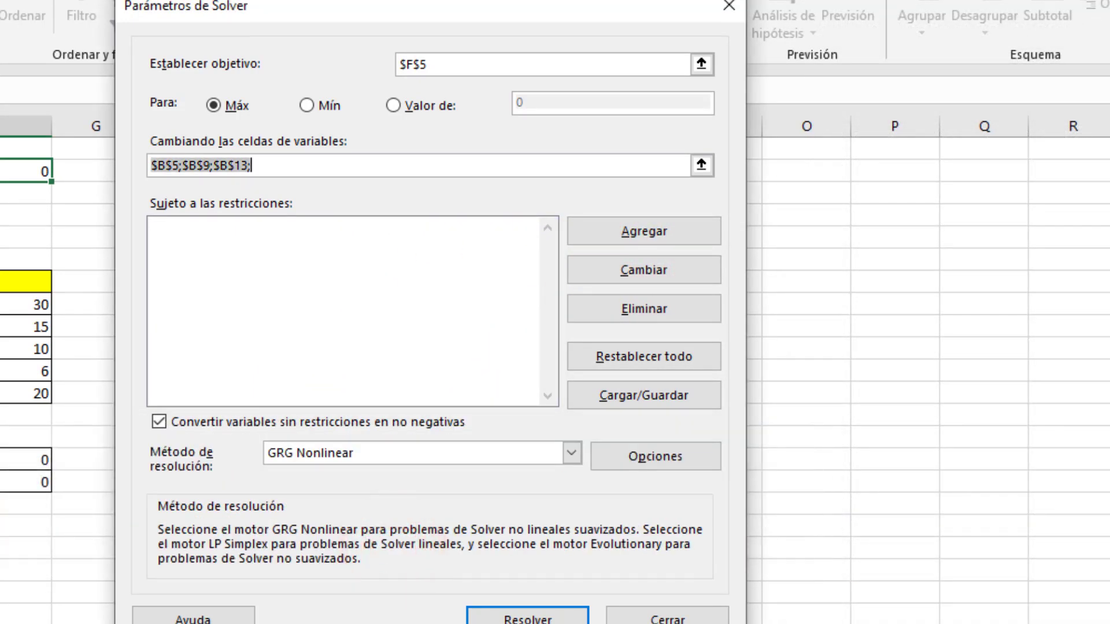
pyautogui.click(398, 161)
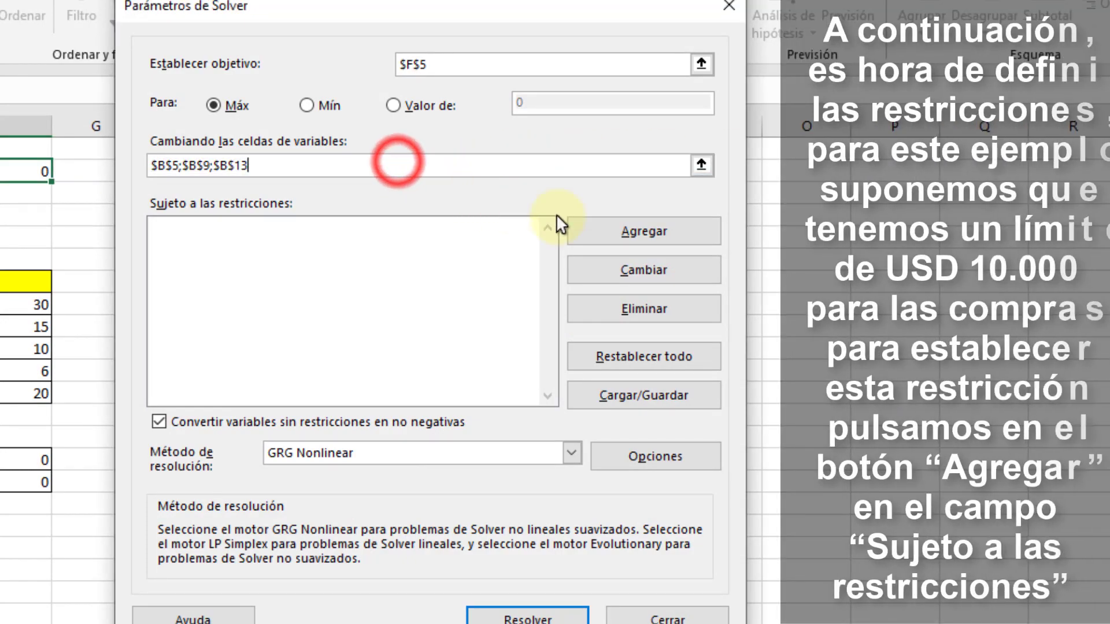
pyautogui.click(650, 234)
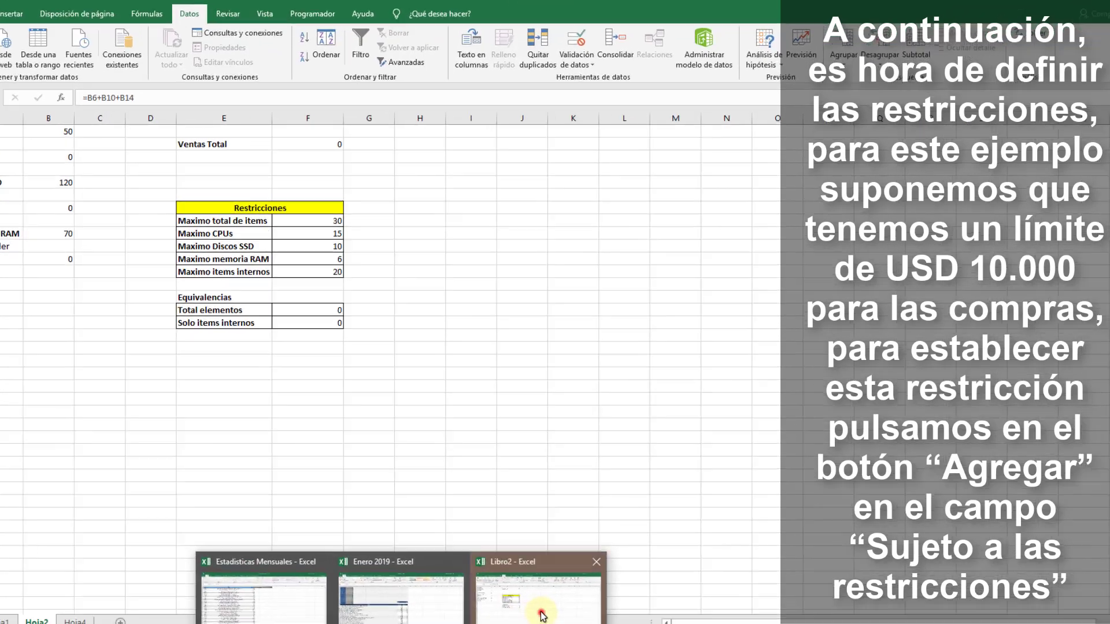
# Add constraints $B$13<=$F$14 for RAM and $B$9<=$F$13 for SSD discs.
pyautogui.click(656, 546)
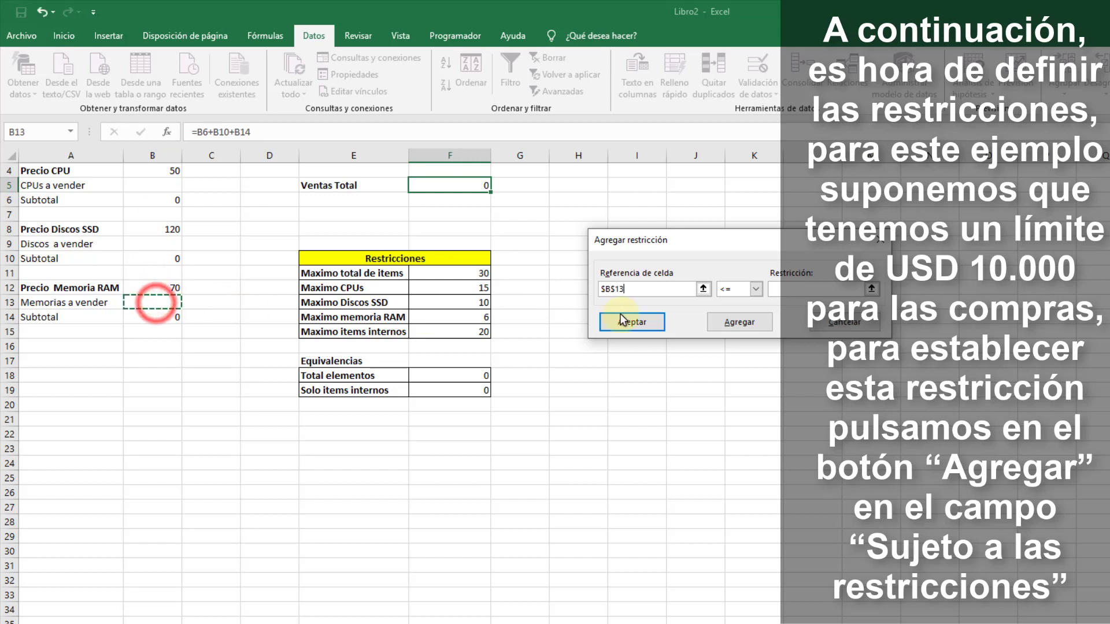
pyautogui.click(755, 288)
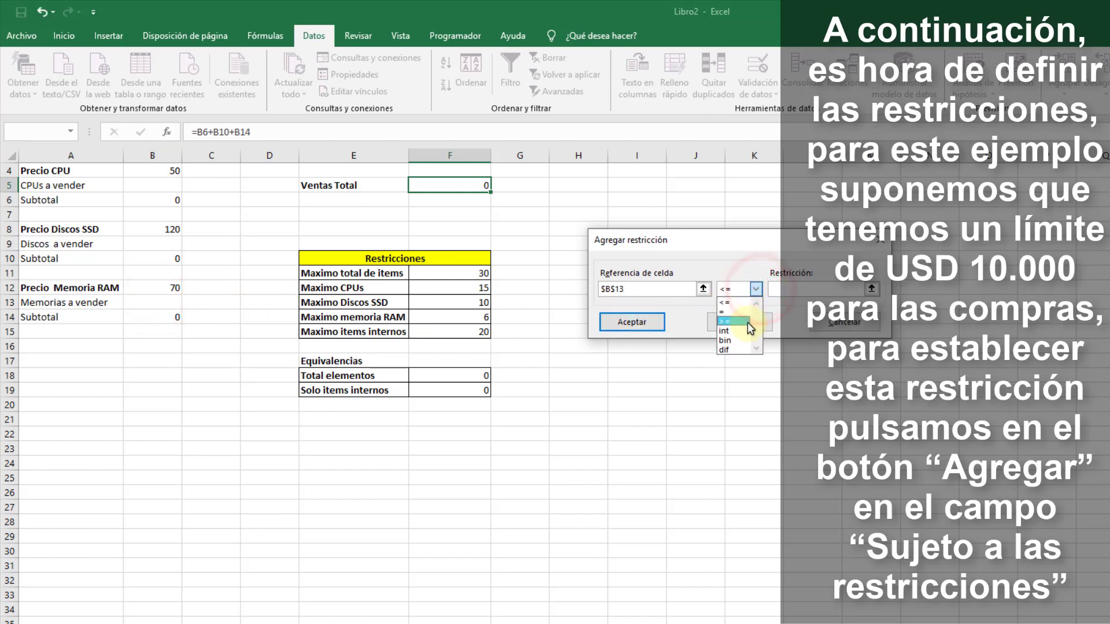
pyautogui.click(732, 303)
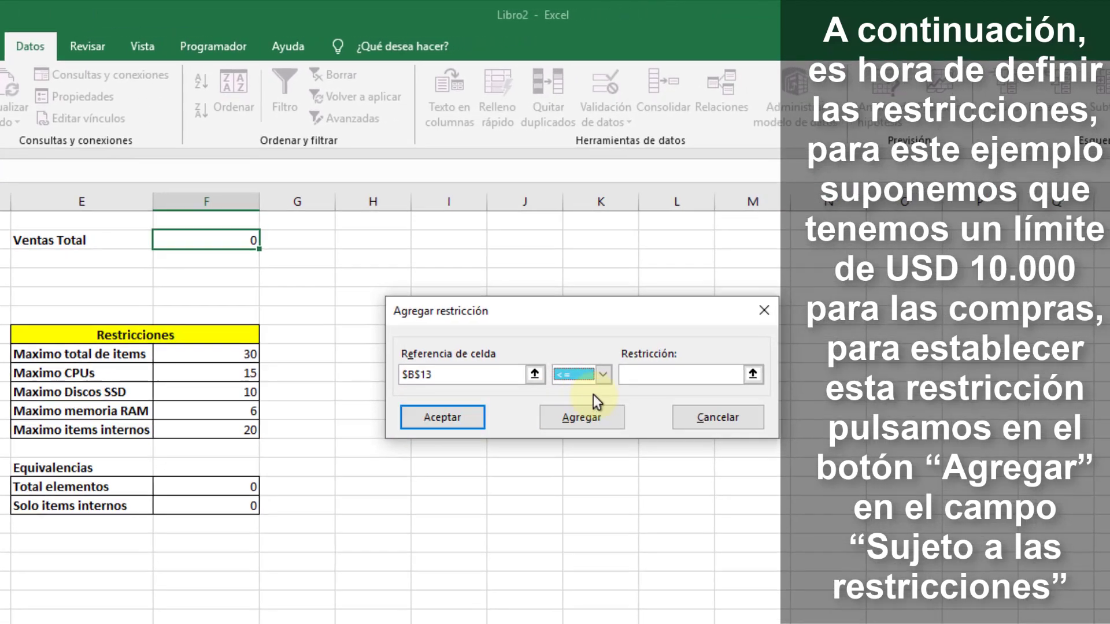
pyautogui.click(653, 377)
pyautogui.click(209, 412)
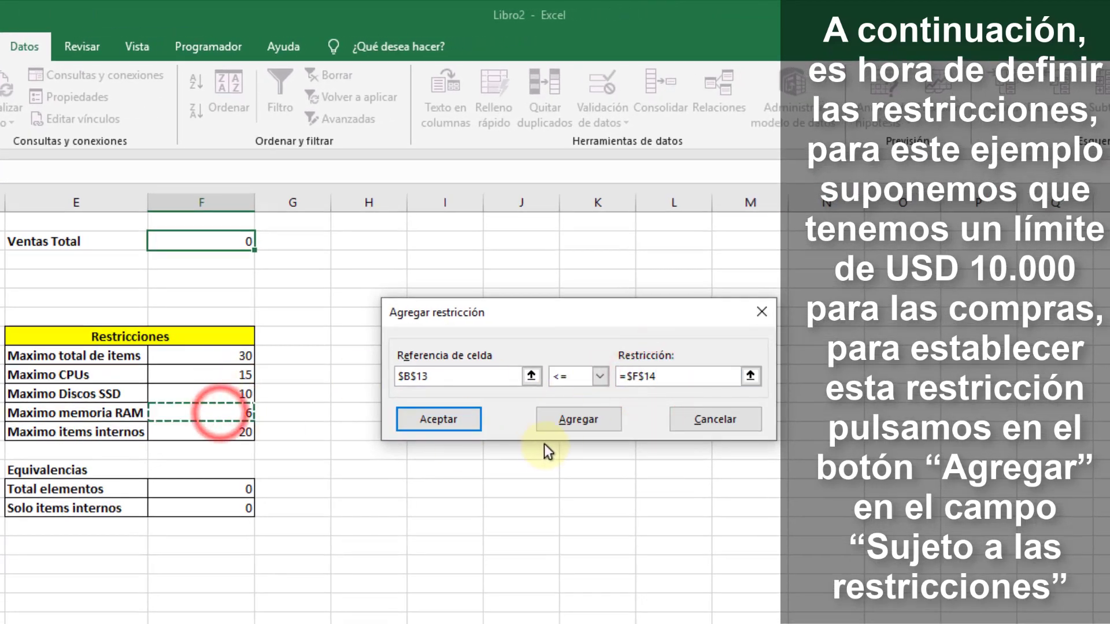
pyautogui.click(582, 422)
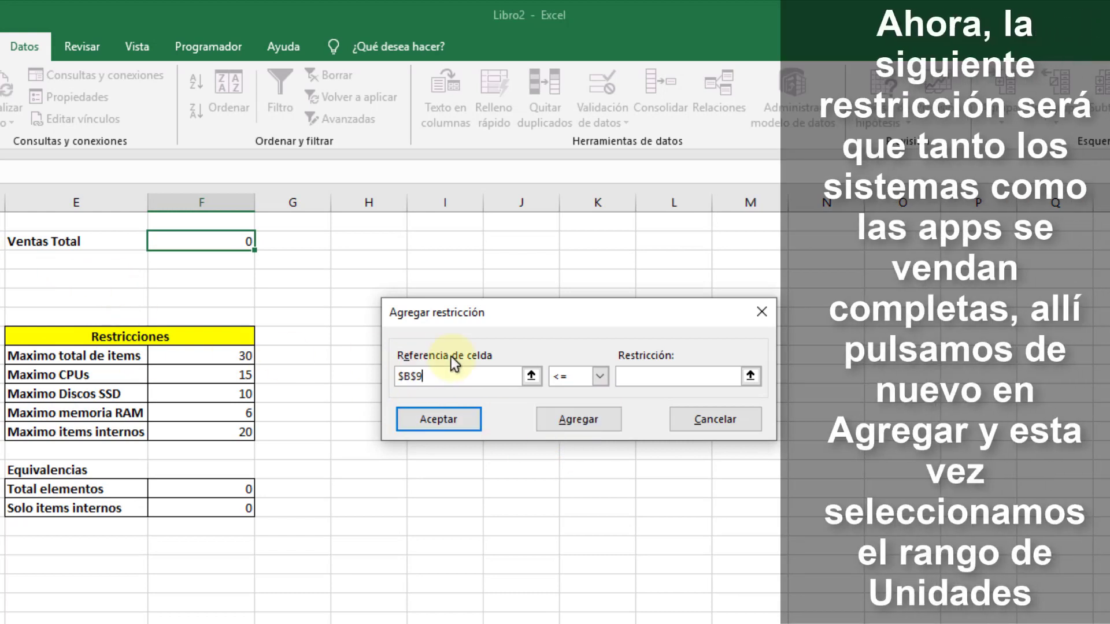
pyautogui.click(656, 373)
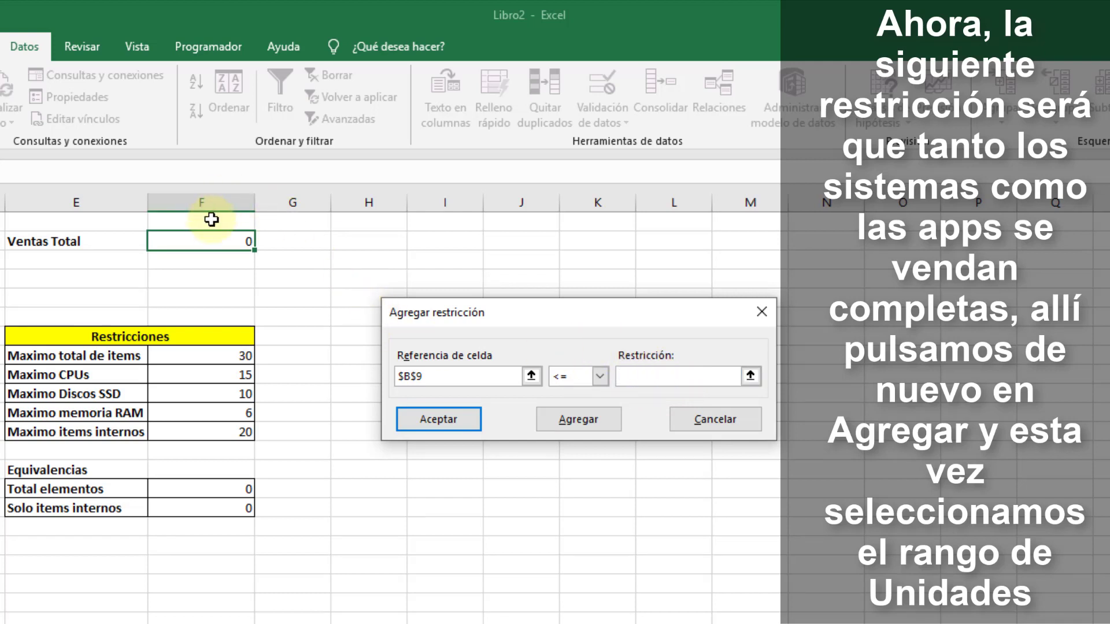
pyautogui.click(211, 393)
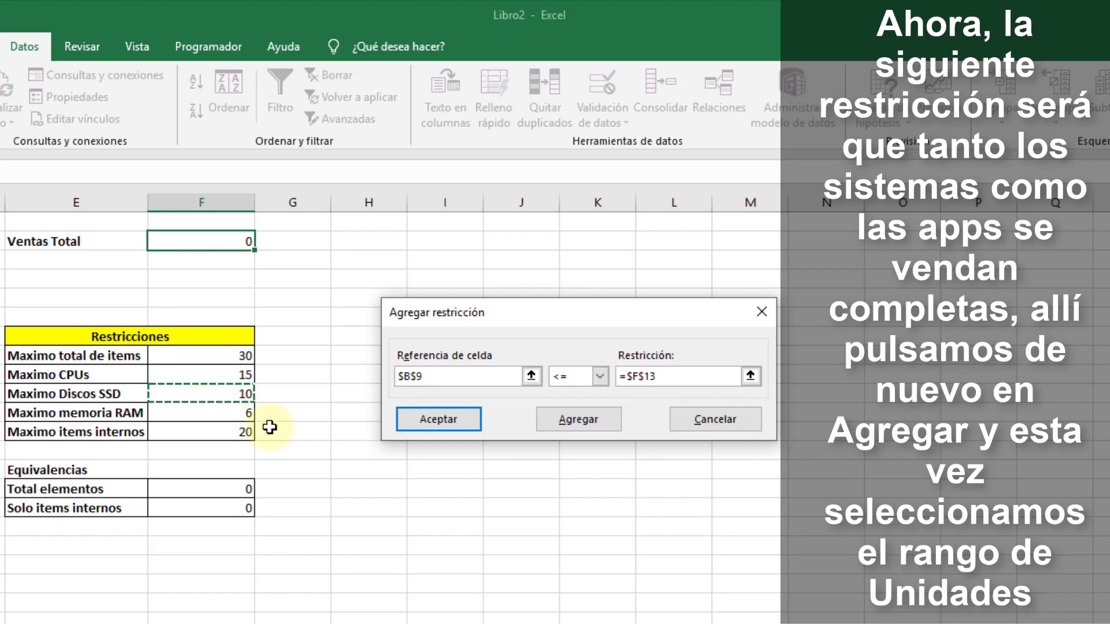
pyautogui.click(575, 420)
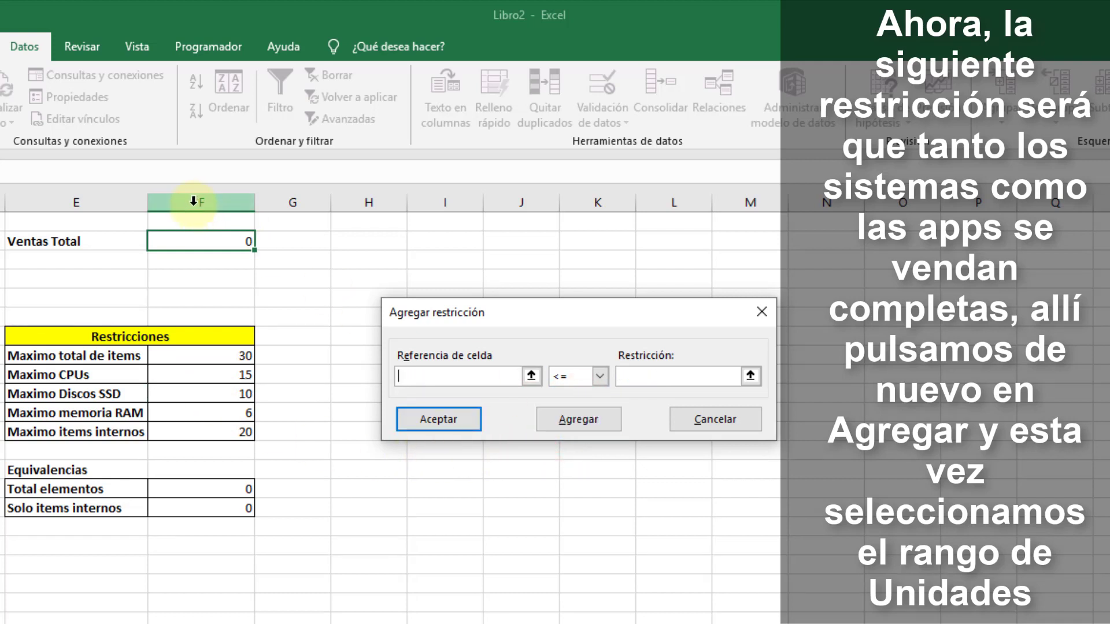
# Add constraints $F$18<=$F$11 for total elements and $F$19<=$F$15 for internal items.
pyautogui.click(192, 490)
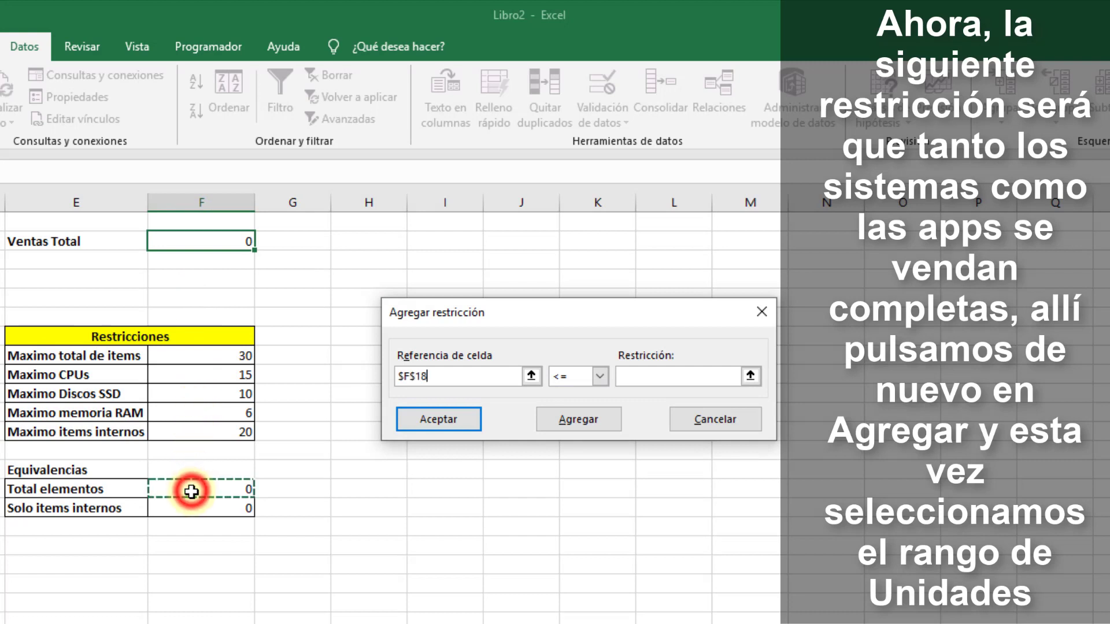
pyautogui.click(667, 374)
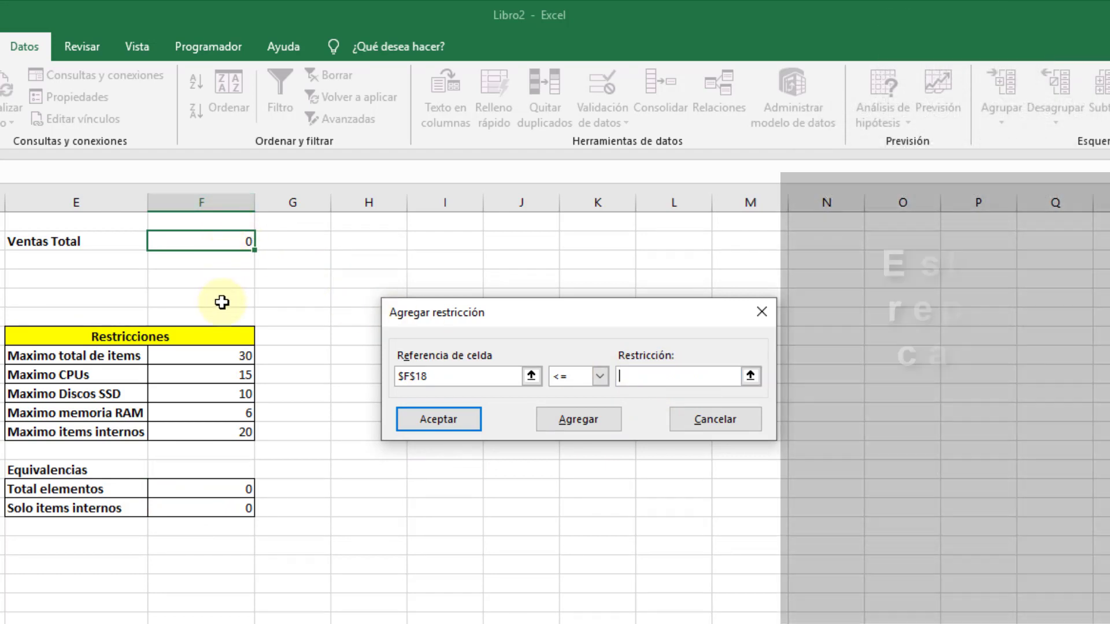
pyautogui.click(216, 355)
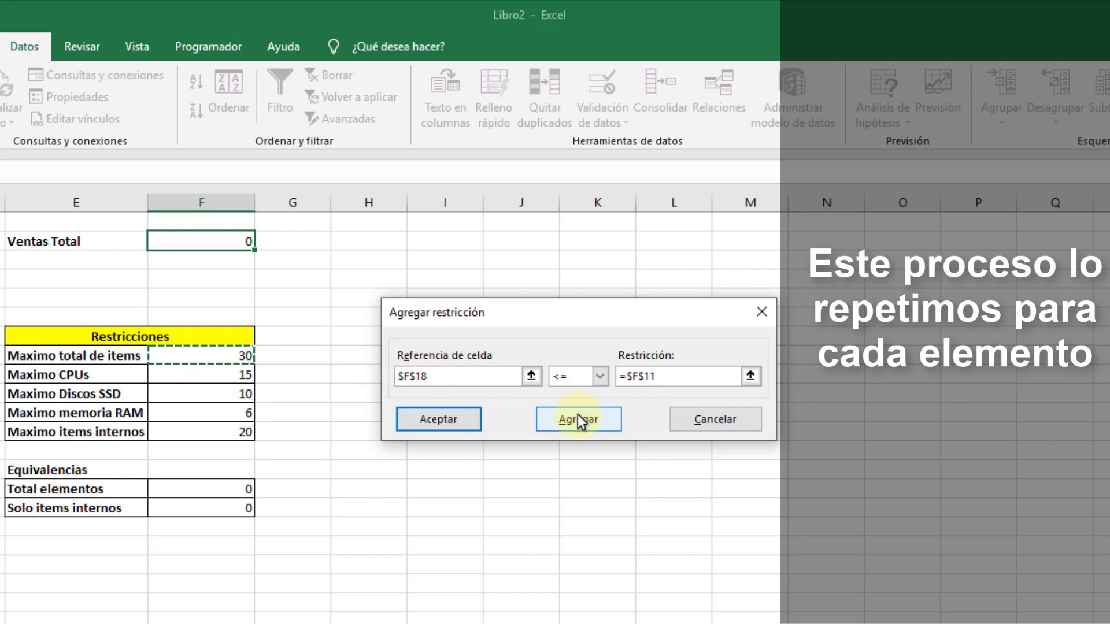
pyautogui.click(561, 407)
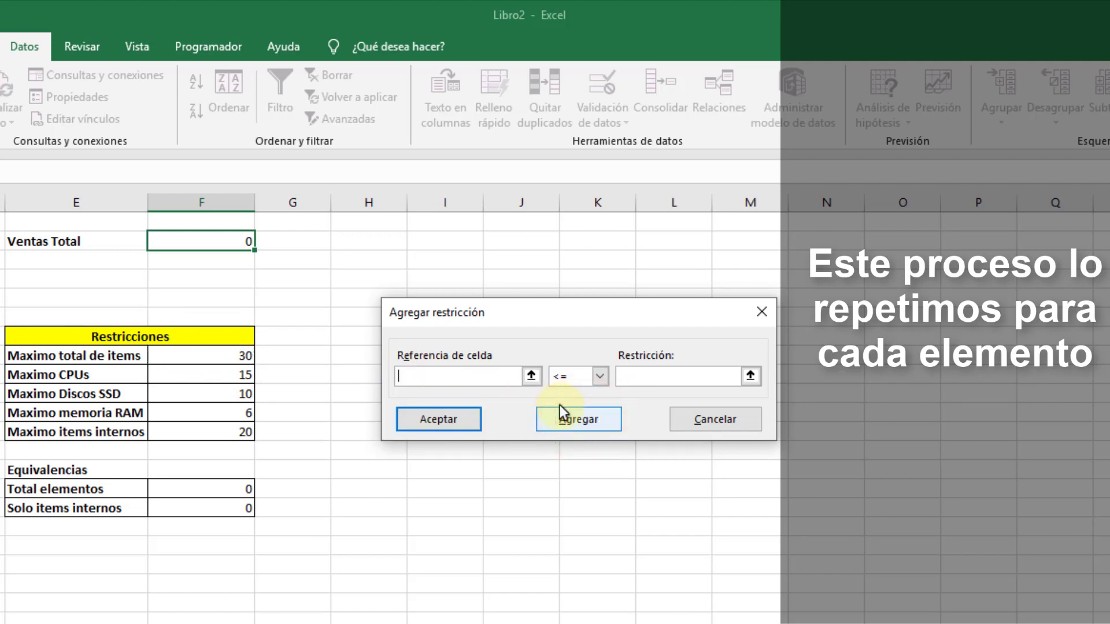
pyautogui.click(211, 511)
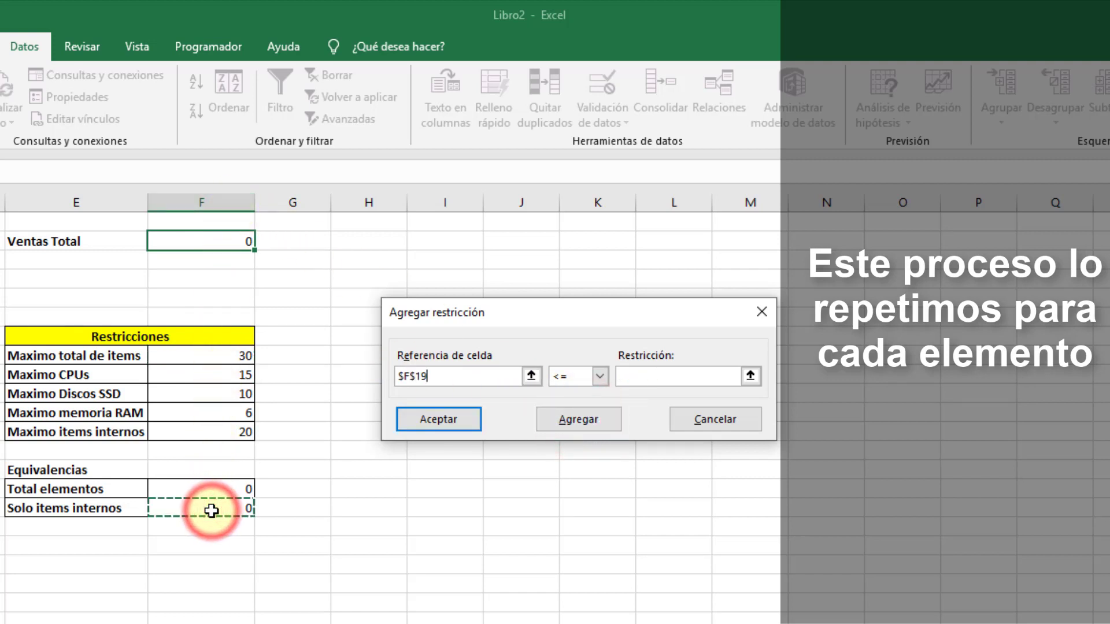
pyautogui.click(660, 377)
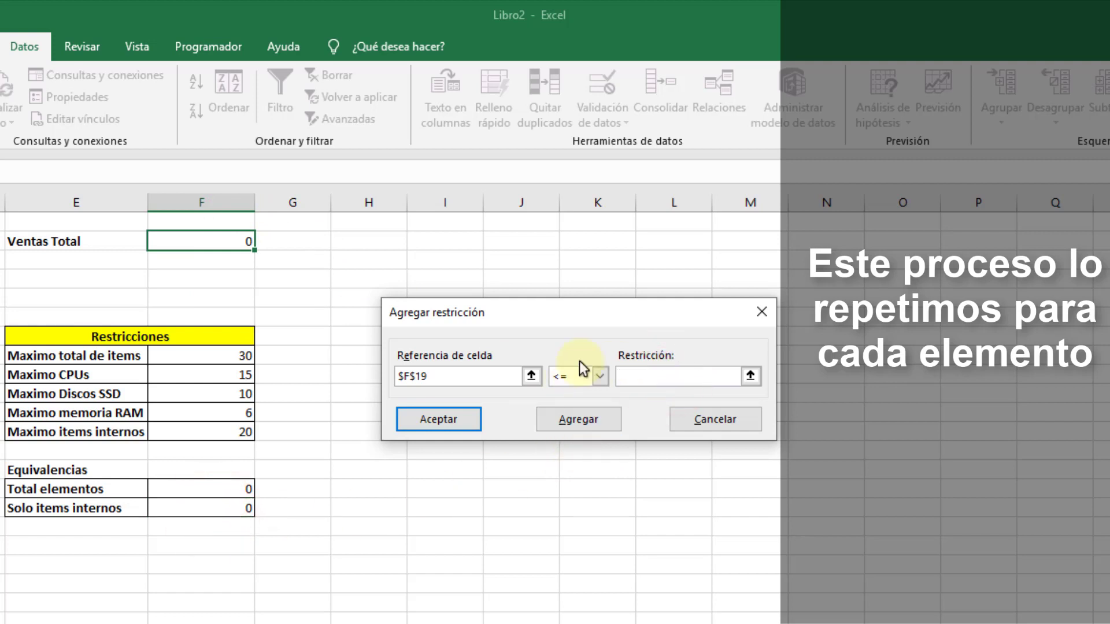
pyautogui.click(207, 434)
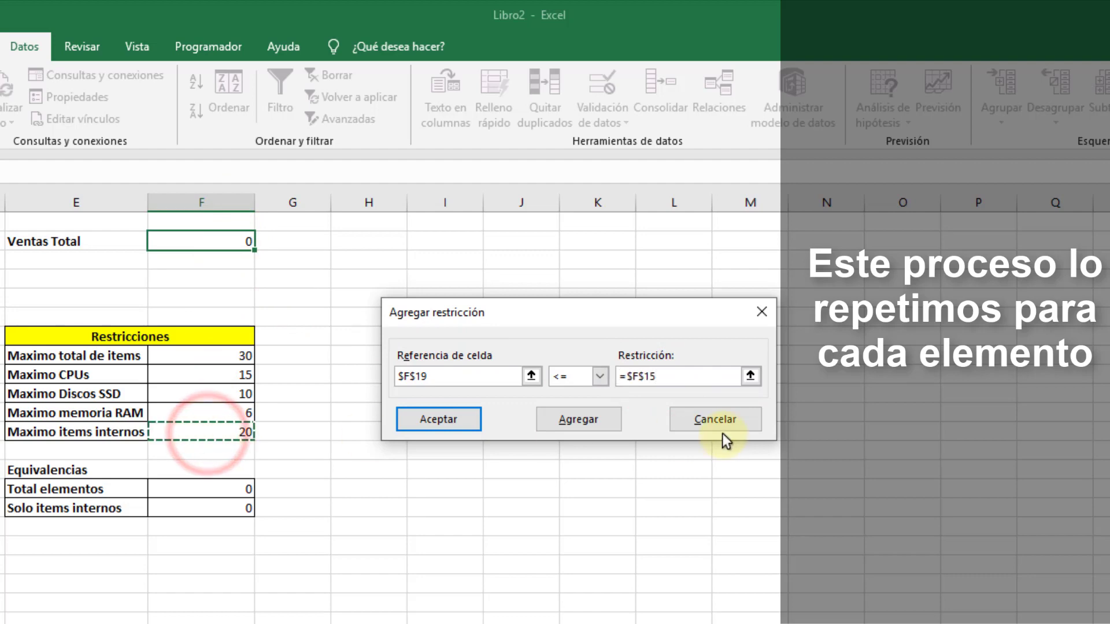
pyautogui.click(588, 418)
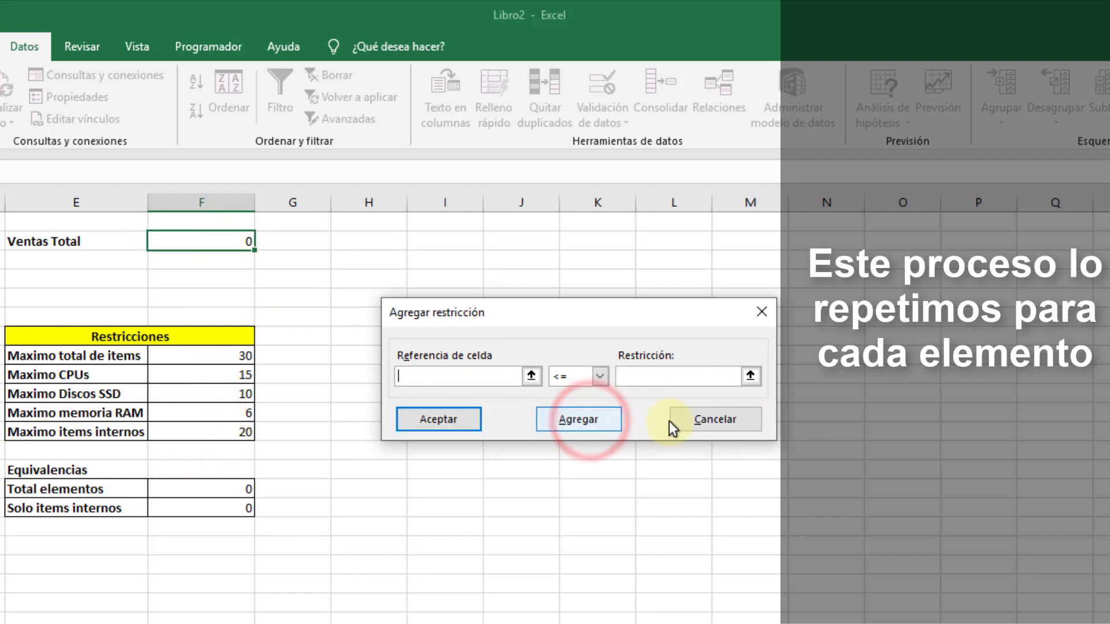
pyautogui.click(702, 422)
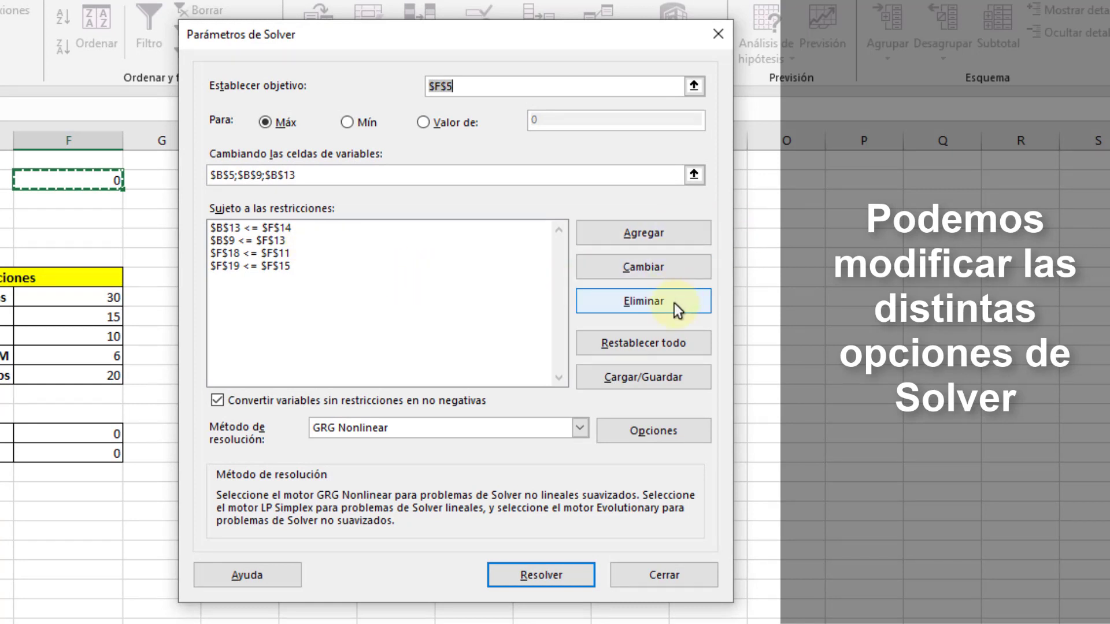
# Keep GRG Nonlinear as the solving method after browsing the Solver Options tabs.
pyautogui.click(583, 437)
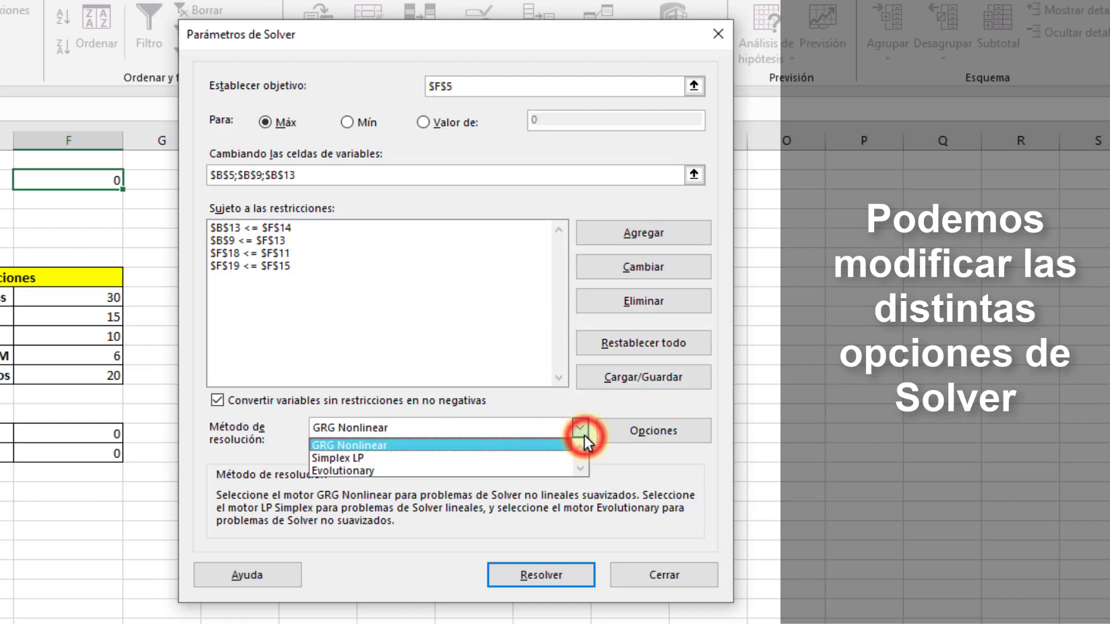
pyautogui.click(578, 428)
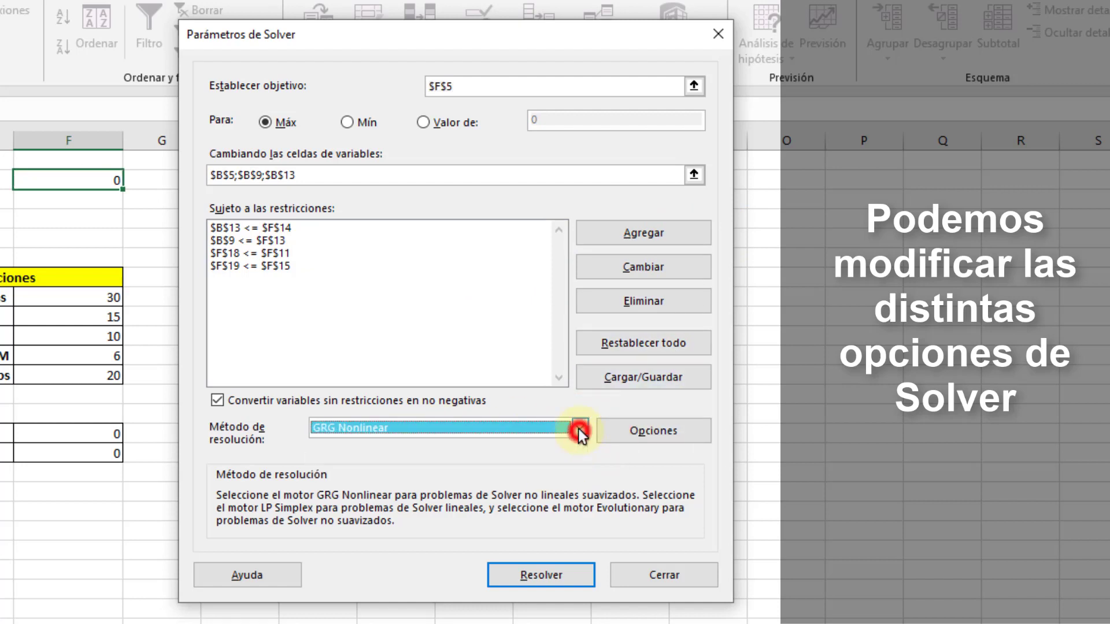
pyautogui.click(646, 429)
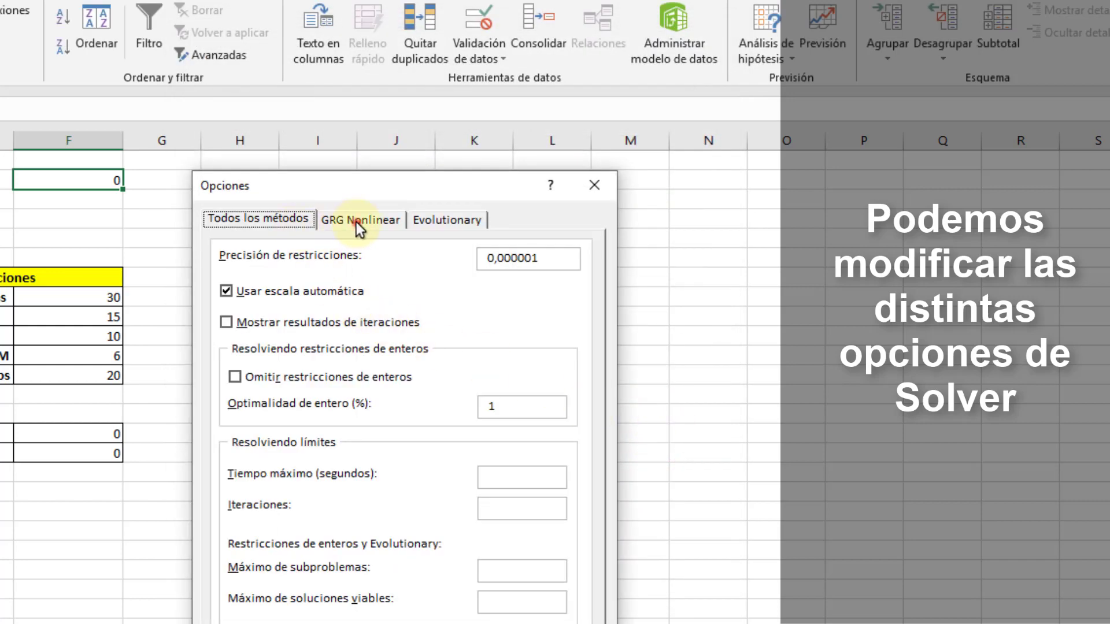
pyautogui.click(356, 221)
pyautogui.click(459, 221)
pyautogui.click(287, 223)
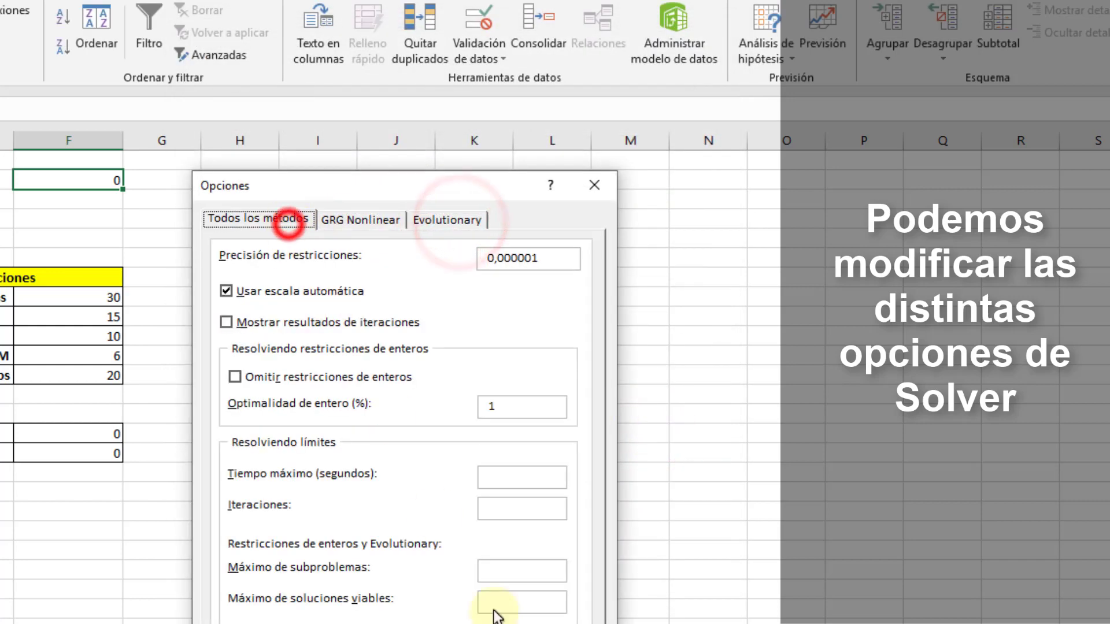
pyautogui.click(575, 604)
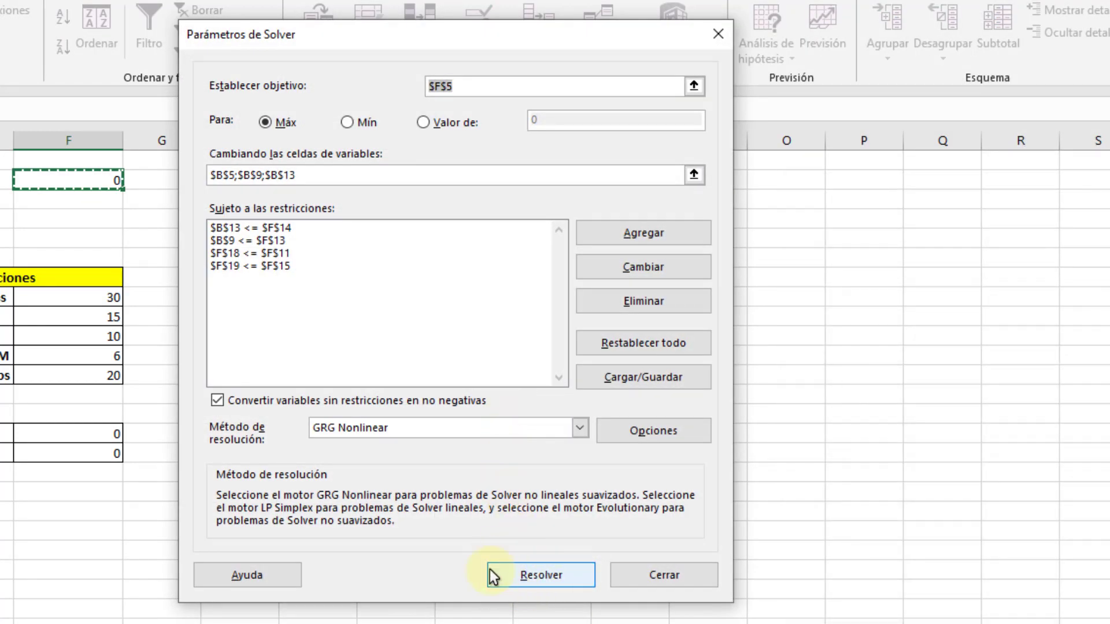
# Solve for Ventas Total 2320, keep Solver's solution and create the Responder report.
pyautogui.click(531, 575)
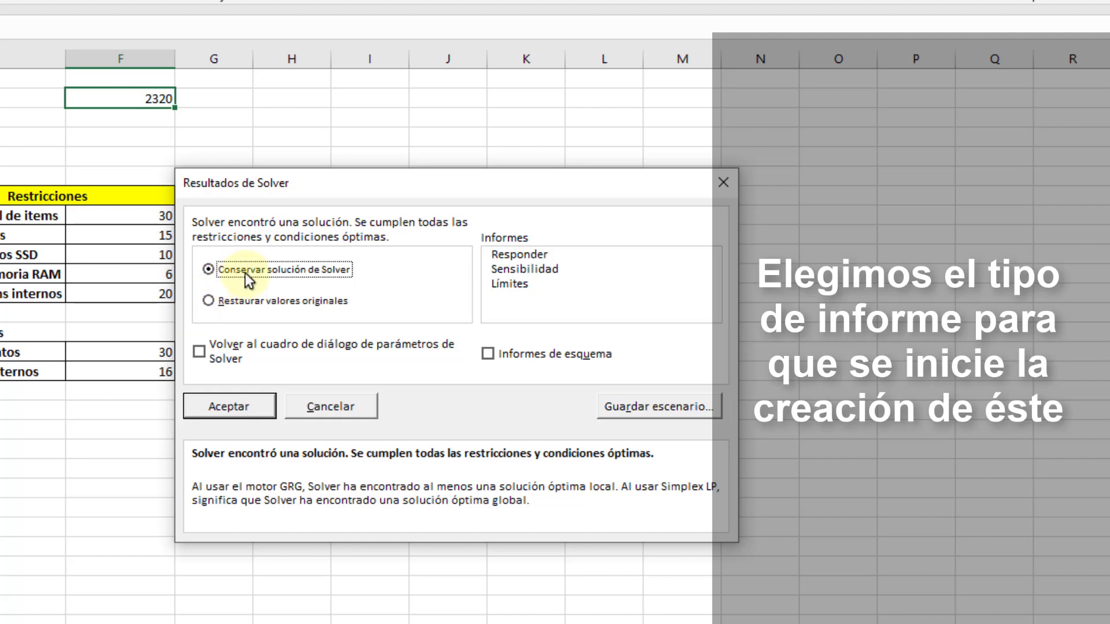
pyautogui.click(528, 256)
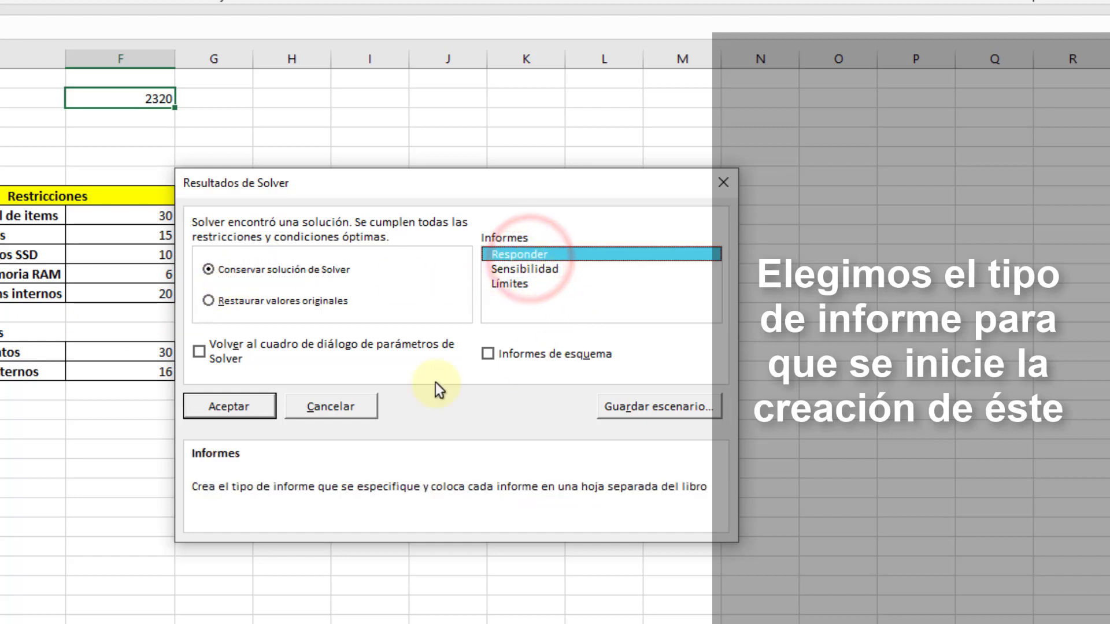
pyautogui.click(230, 407)
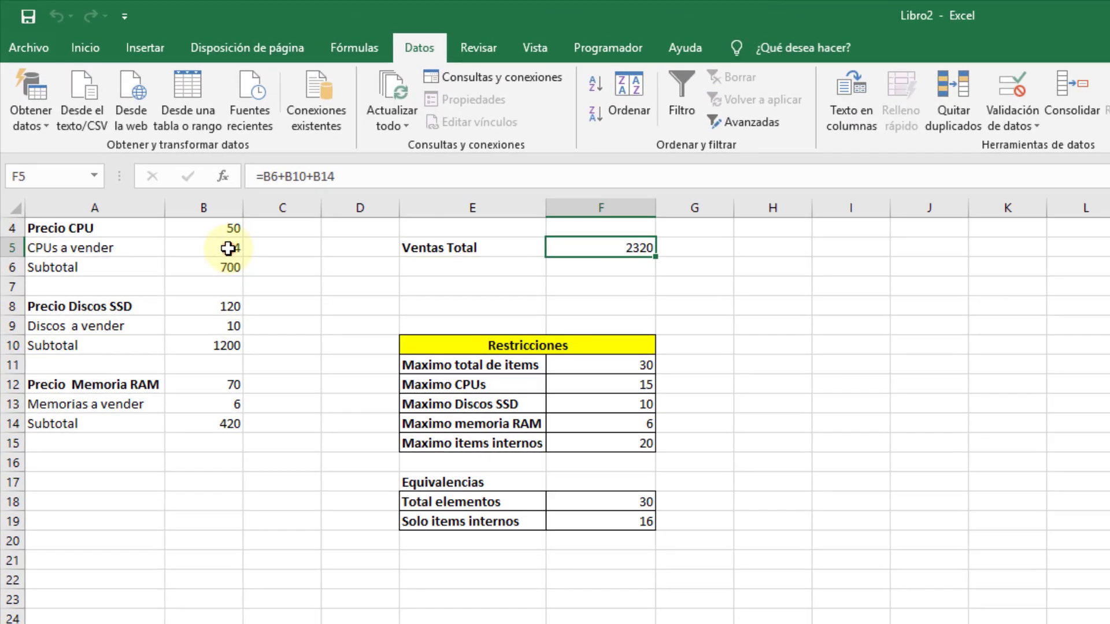
# Inspect the results in B5, B9, B13, F18, F19 and F5, then view Informe de respuestas 1.
pyautogui.click(182, 193)
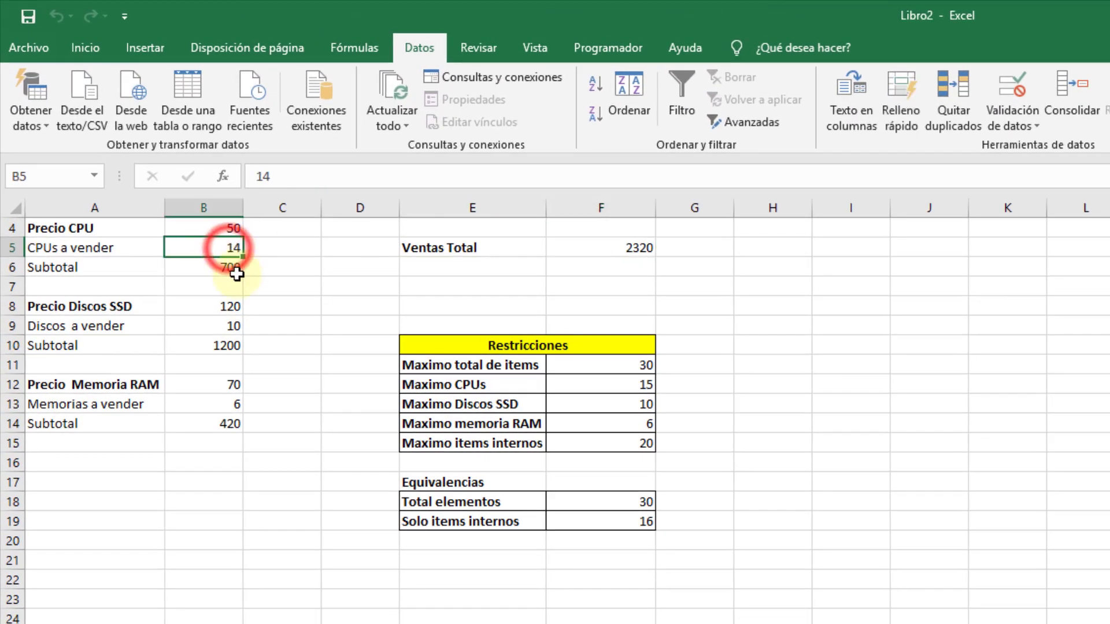
pyautogui.click(170, 255)
pyautogui.click(229, 406)
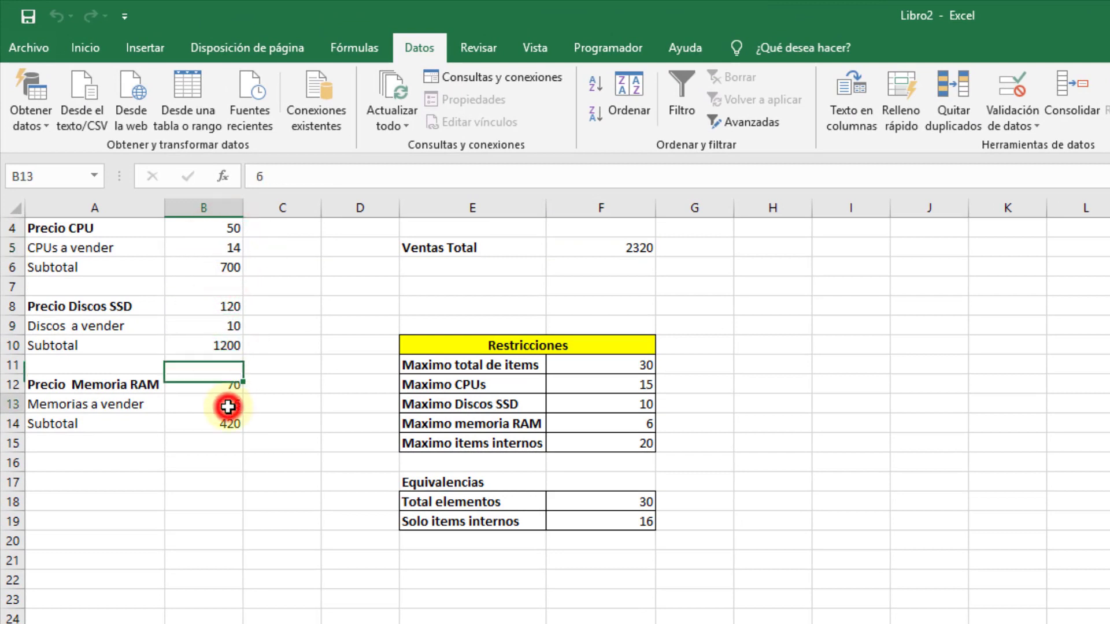
pyautogui.click(602, 505)
pyautogui.click(610, 523)
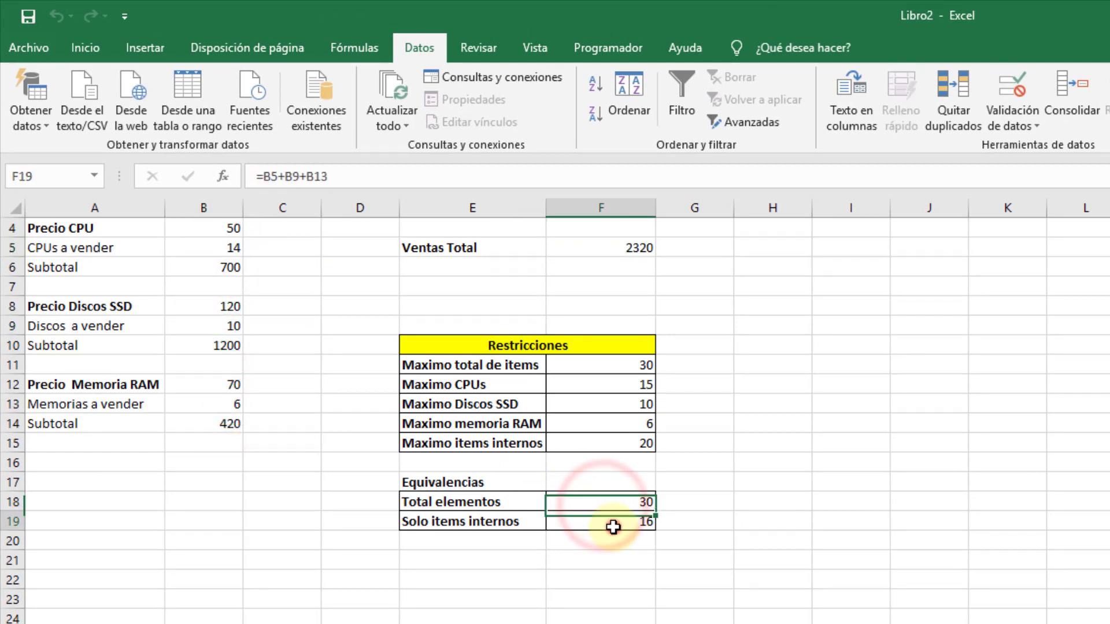
pyautogui.click(625, 249)
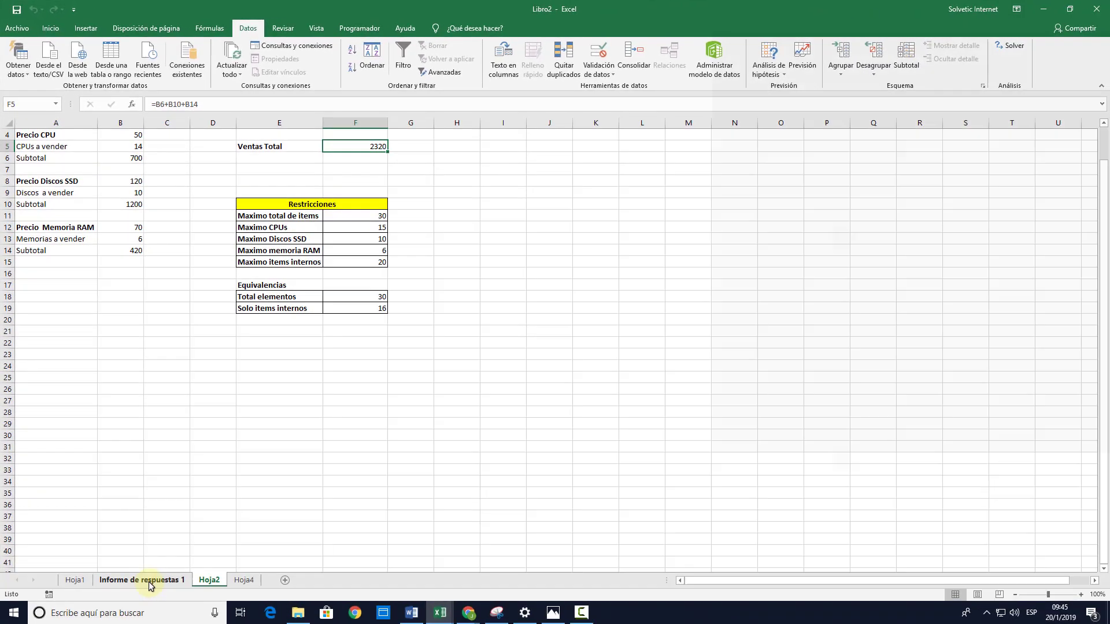
pyautogui.click(146, 579)
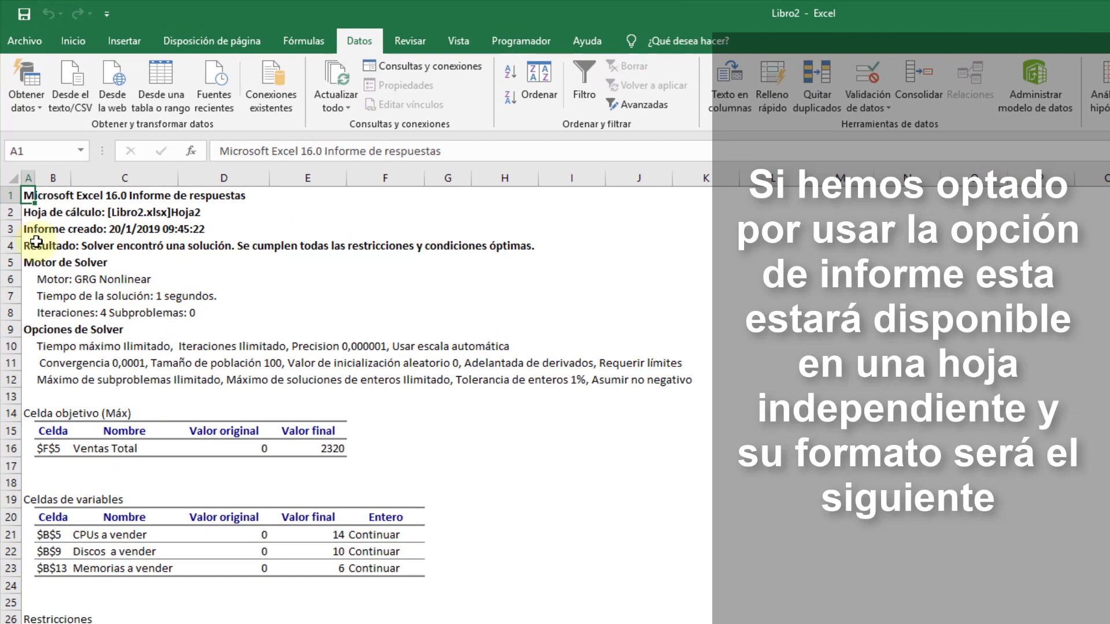
# Compare the report's original and final unit values (14, 10, 6), then return to Hoja2.
pyautogui.click(238, 534)
pyautogui.click(318, 533)
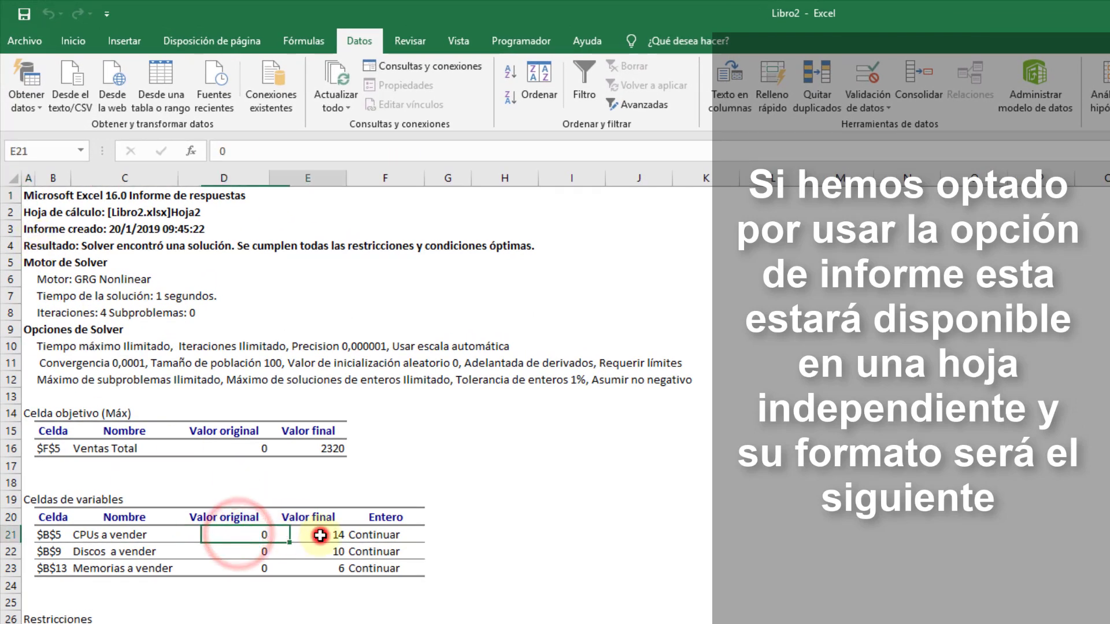
pyautogui.click(258, 555)
pyautogui.click(310, 555)
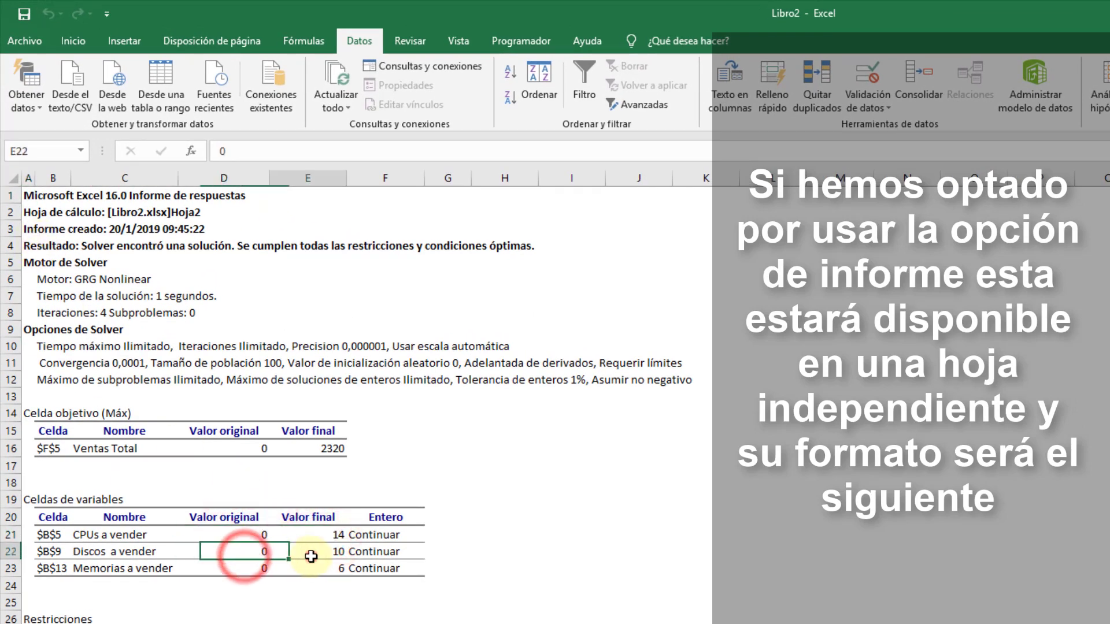
pyautogui.click(247, 571)
pyautogui.click(310, 569)
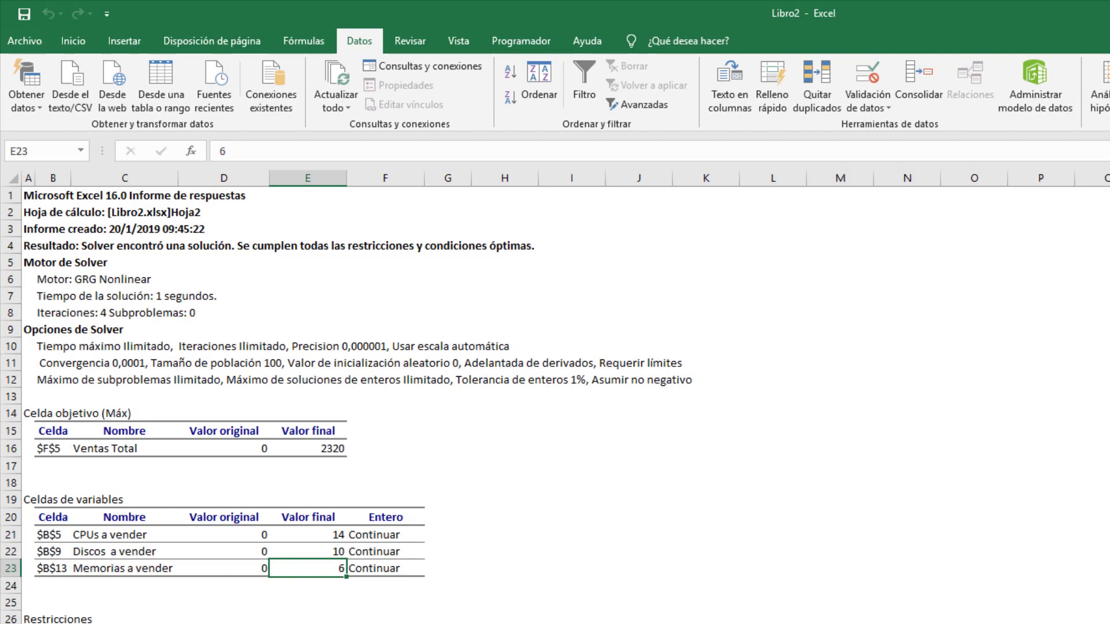
pyautogui.hotkey('ctrl', 'pagedown')
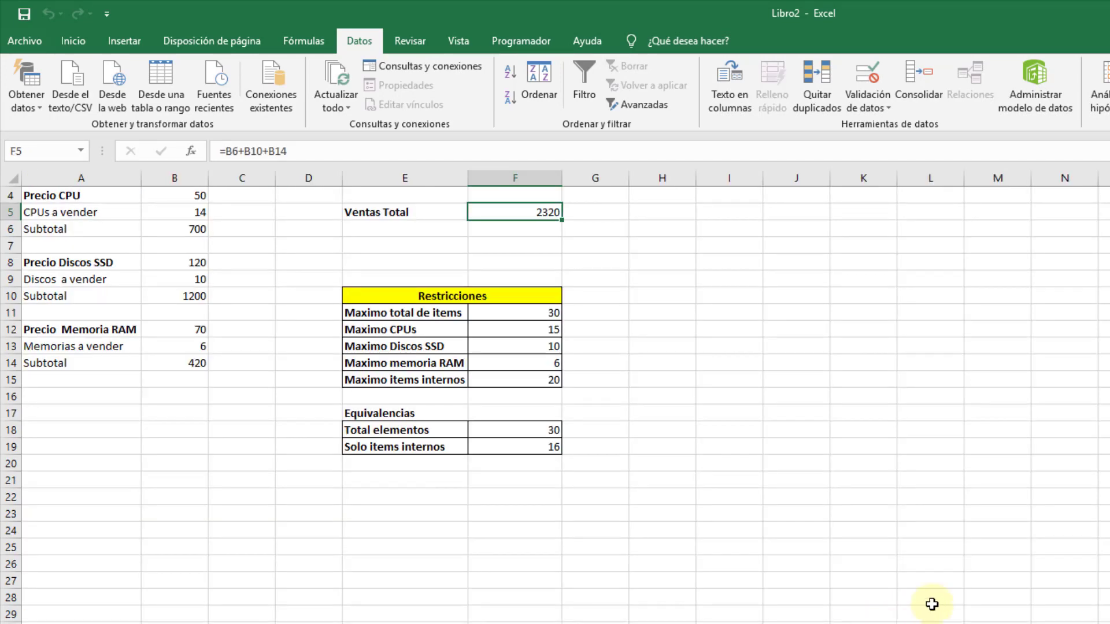